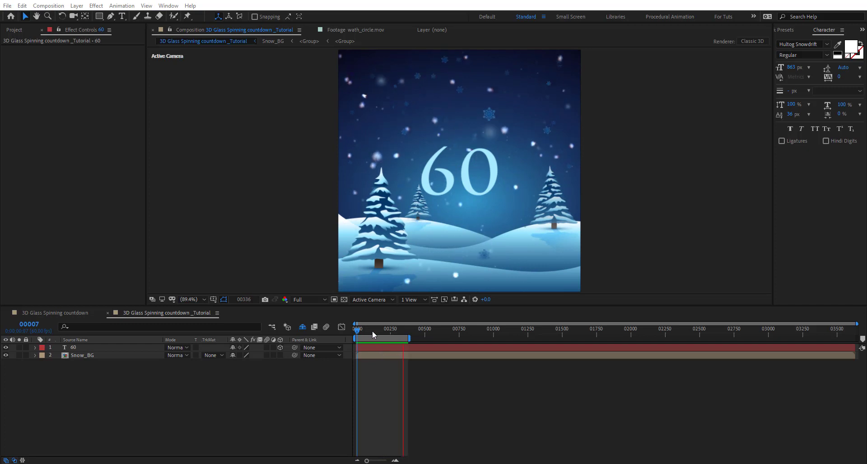
Replace the 60 text layer's Source Text with the expression time
left_click(375, 330)
left_click(377, 347)
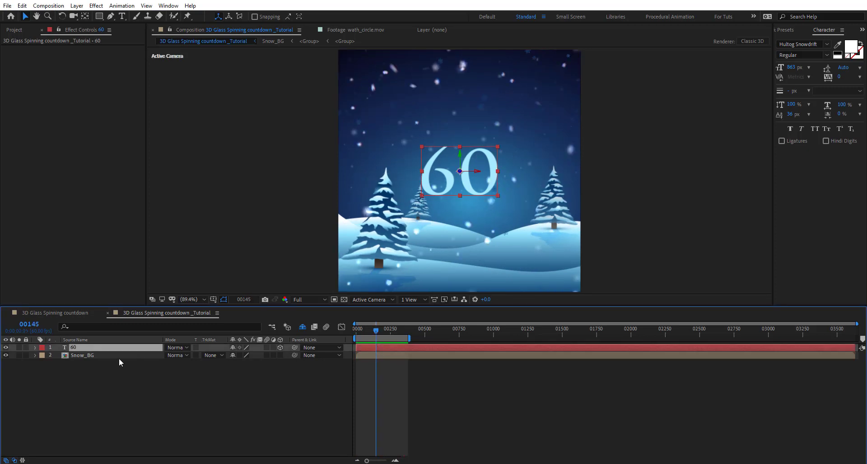
left_click(36, 348)
left_click(43, 355)
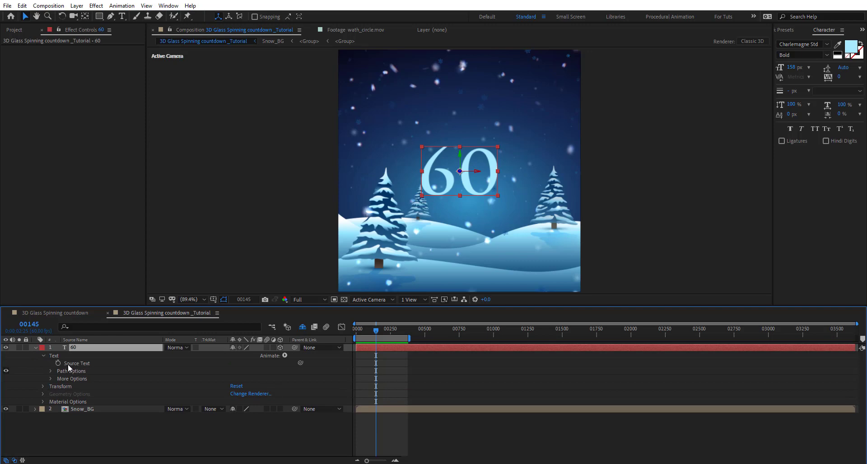
left_click(58, 363, "alt")
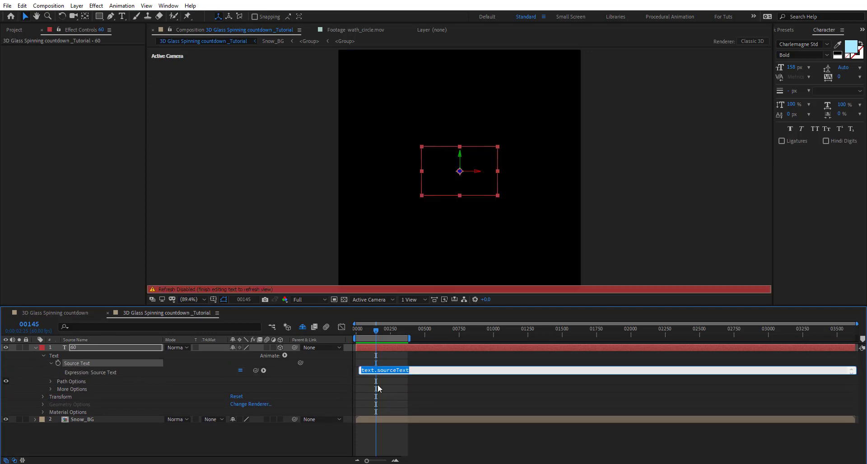
type("time")
left_click(324, 400)
Scrub through the first few seconds to examine the numbers that the time expression produces
left_click_drag(376, 330, 385, 333)
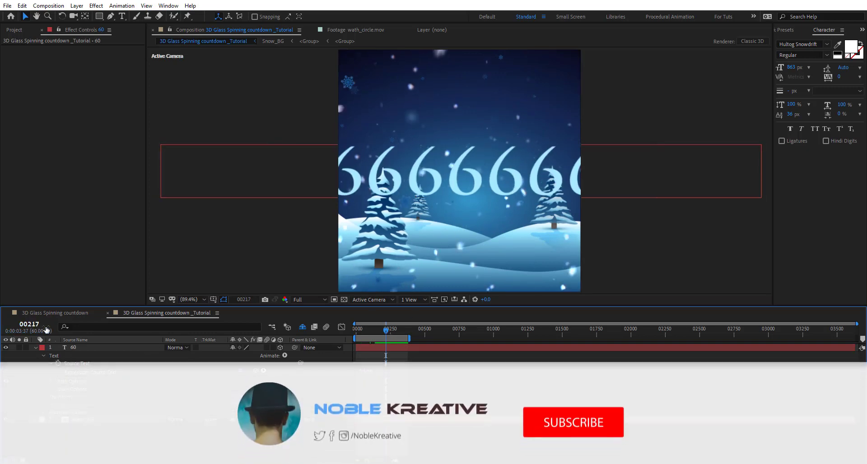
left_click_drag(387, 334, 393, 332)
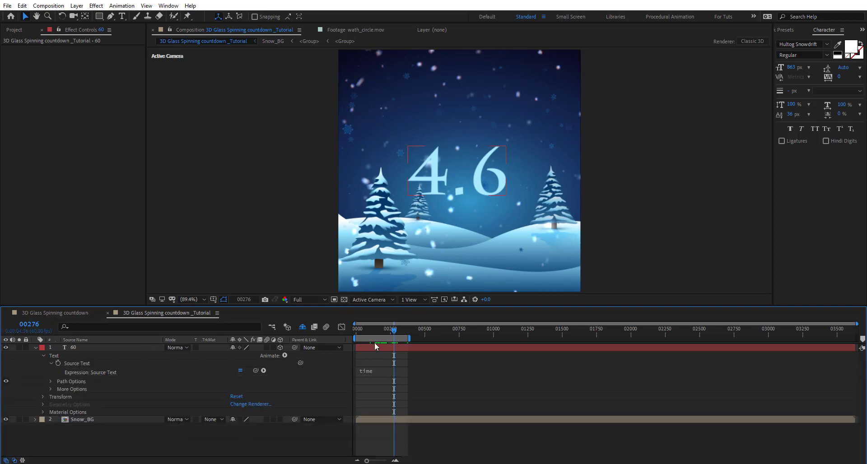
left_click_drag(396, 335, 392, 334)
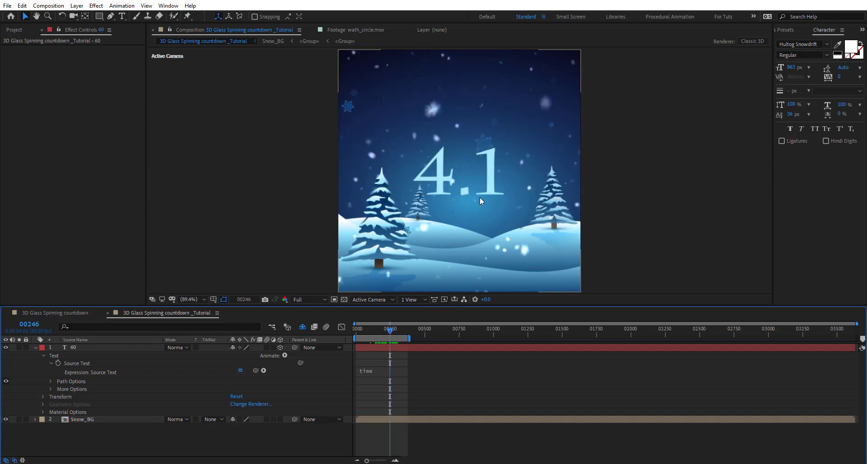
Change the Source Text expression to Math.floor(time) and scrub the timeline to check the whole-second count
left_click(379, 370)
left_click(363, 370)
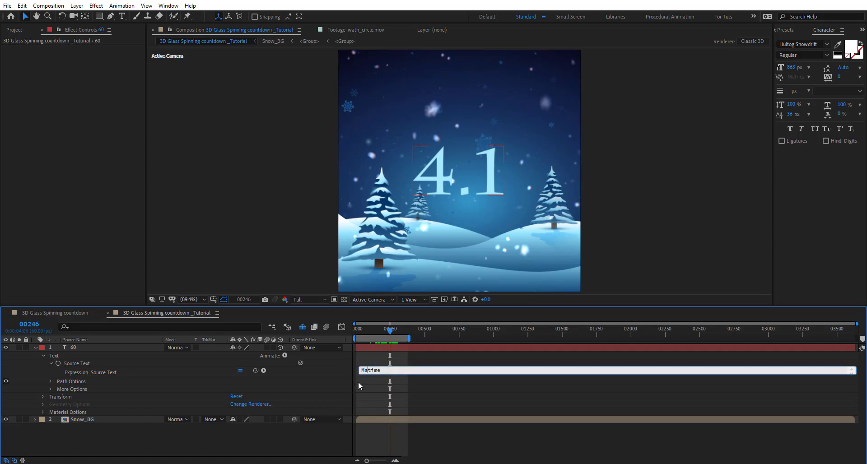
type("Math.floor(")
left_click(366, 385)
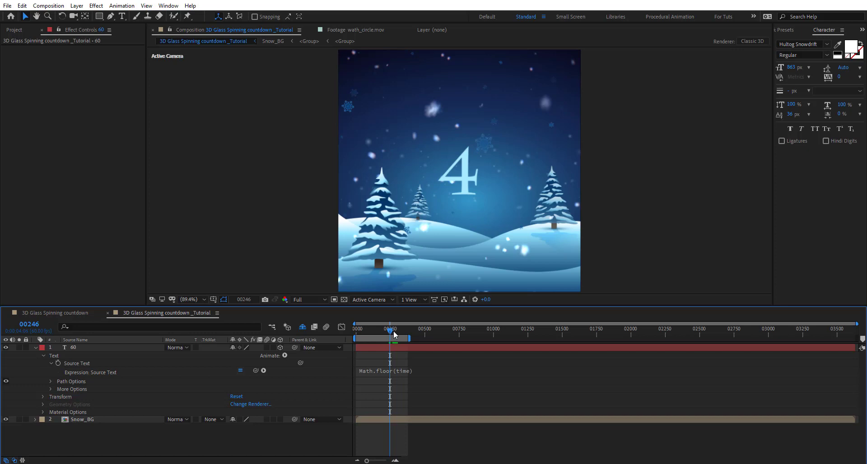
left_click_drag(394, 334, 442, 332)
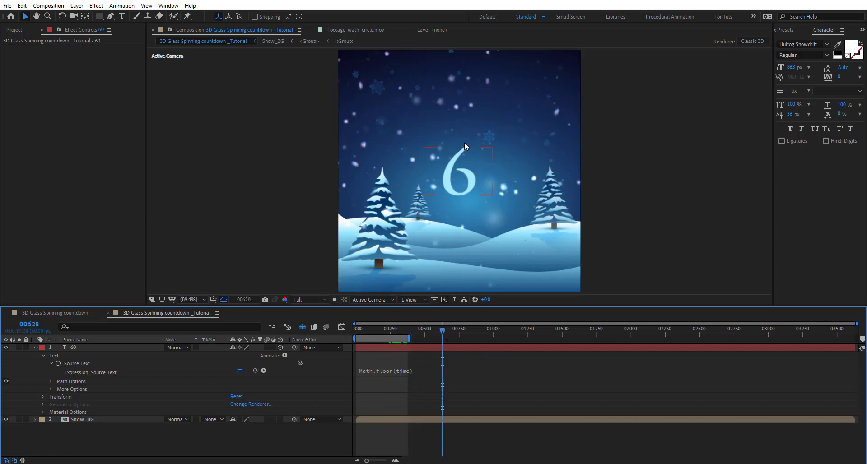
left_click(367, 331)
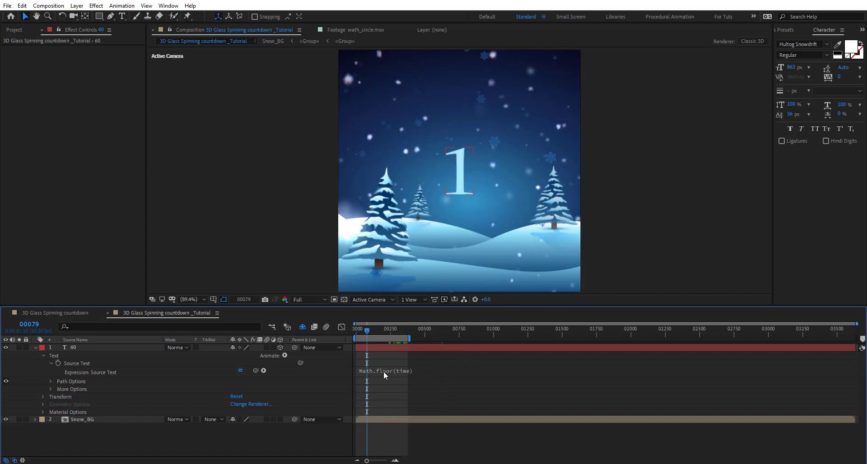
Temporarily reveal the shy layers and solo the Math.floor(1.26) and Math.ceil(1.26) example texts to compare both rounding functions
left_click(302, 328)
left_click_drag(6, 434, 6, 427)
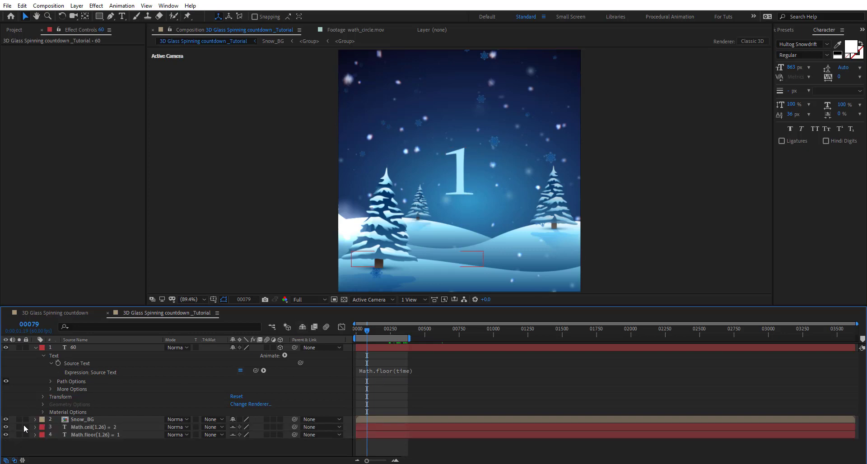
left_click(19, 427)
left_click(19, 435)
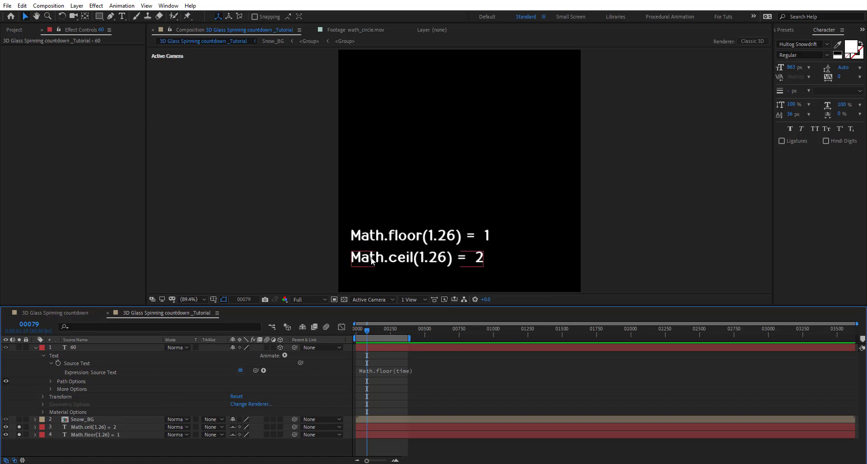
left_click(421, 264)
left_click(318, 261)
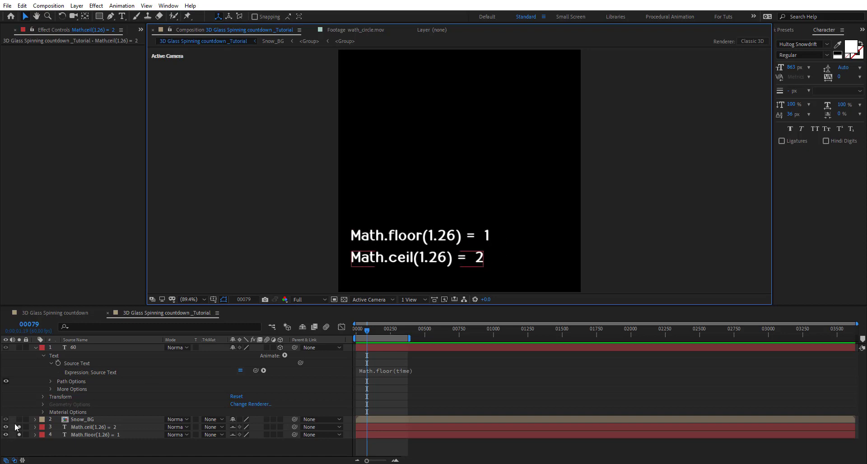
left_click_drag(19, 435, 18, 427)
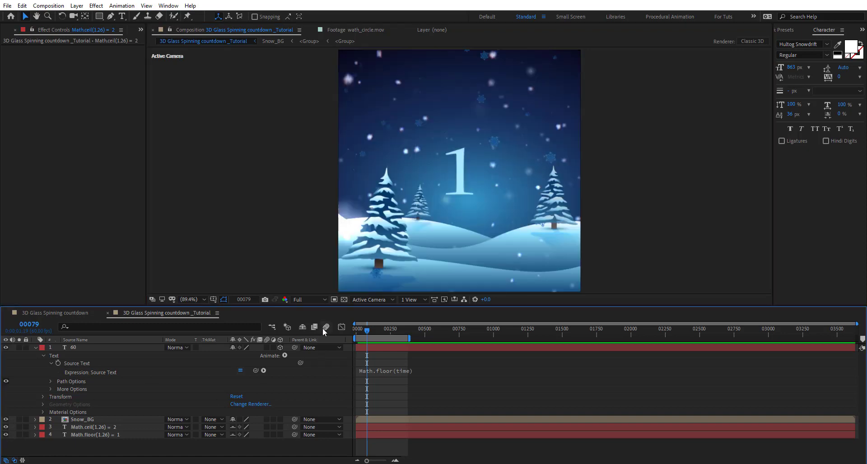
left_click(303, 327)
left_click(303, 327)
Make the number count down from 60 by changing the Source Text expression to Math.floor(60-time)
left_click(377, 371)
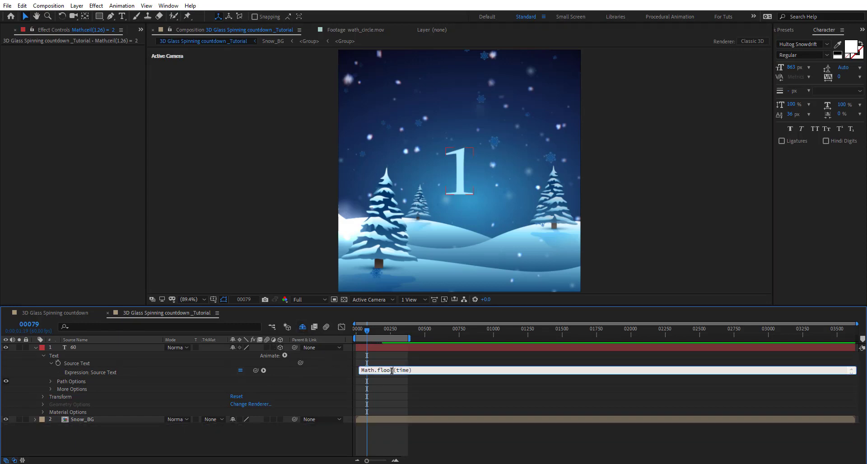
double_click(378, 370)
left_click(334, 372)
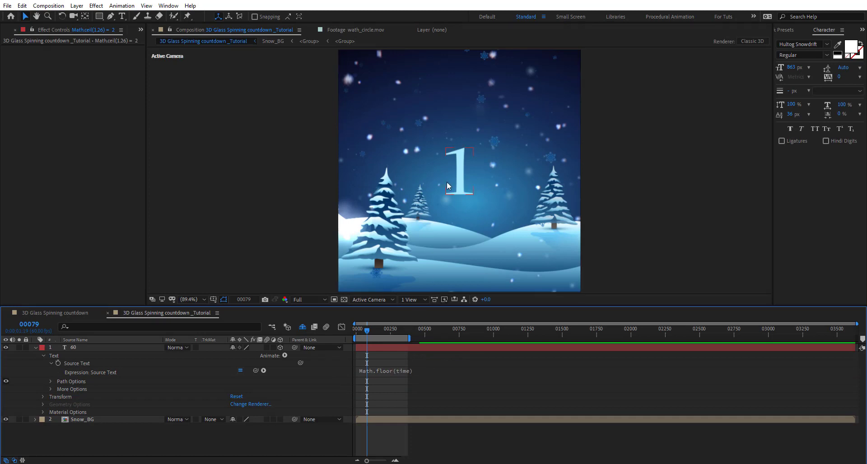
left_click(396, 372)
left_click(395, 371)
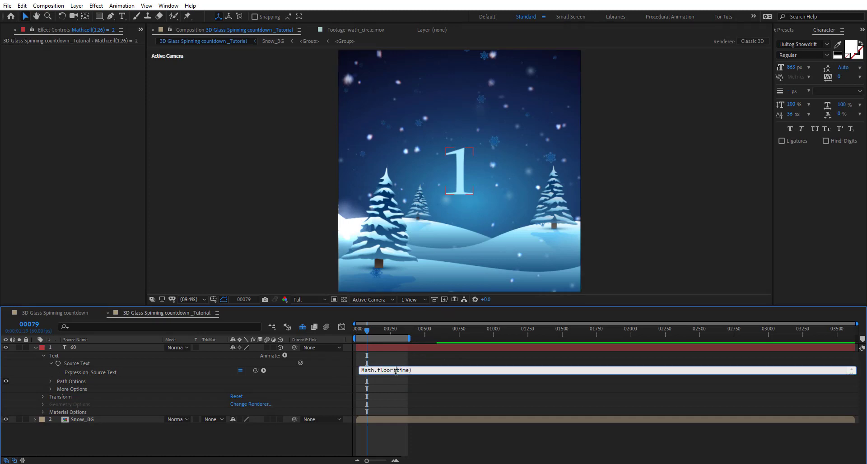
type("60-")
left_click(329, 401)
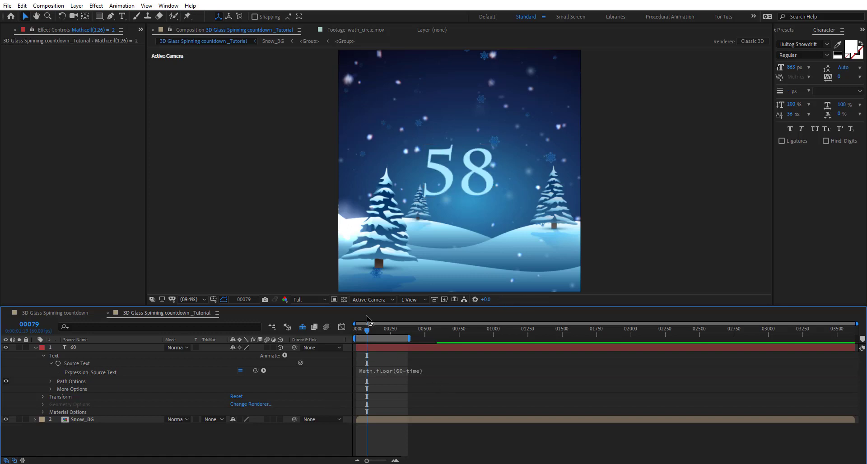
Preview the countdown from frame 0 and inspect which number shows during the first second
left_click(353, 329)
key("space")
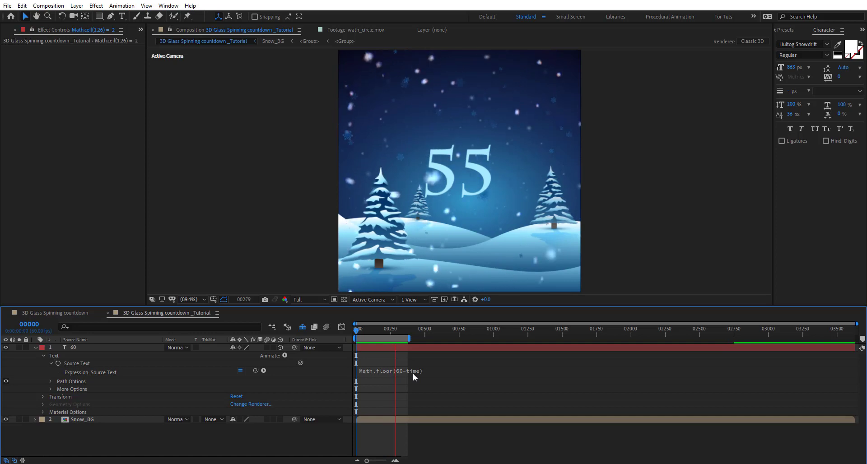
left_click(356, 334)
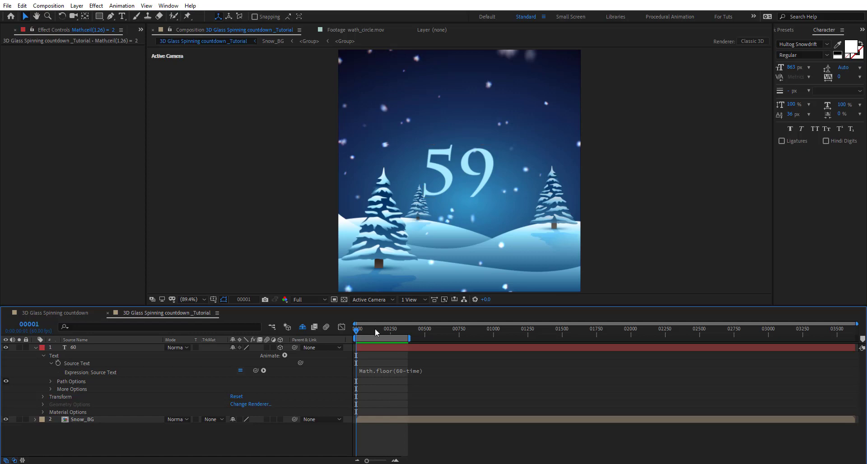
mouse_move(356, 335)
left_mouse_down()
mouse_move(397, 334)
mouse_move(359, 338)
left_mouse_up()
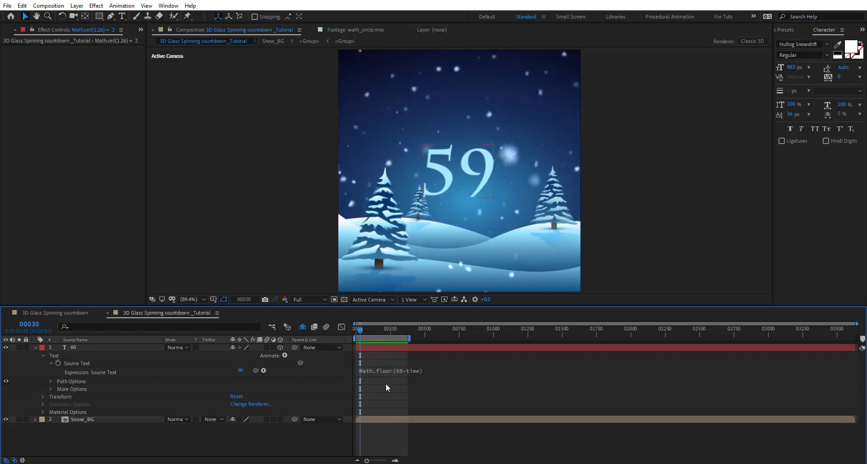
Replace floor with ceil so the Source Text expression reads Math.ceil(60-time)
left_click(394, 371)
left_click_drag(393, 370, 378, 371)
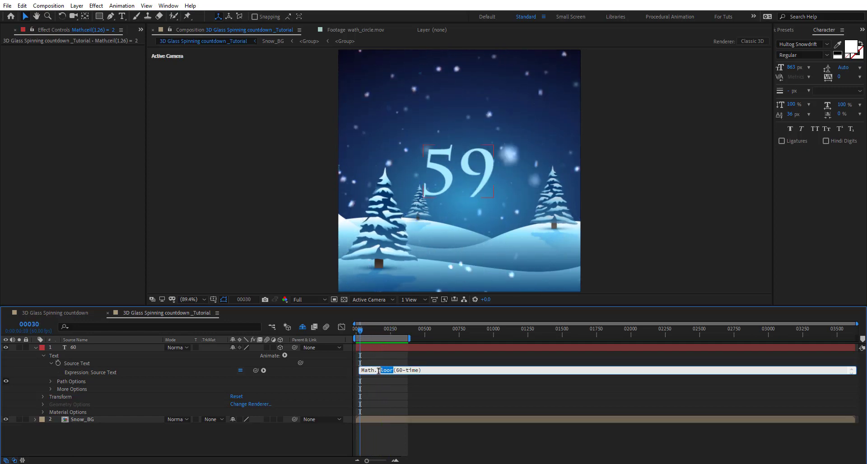
type("ceil")
left_click(364, 384)
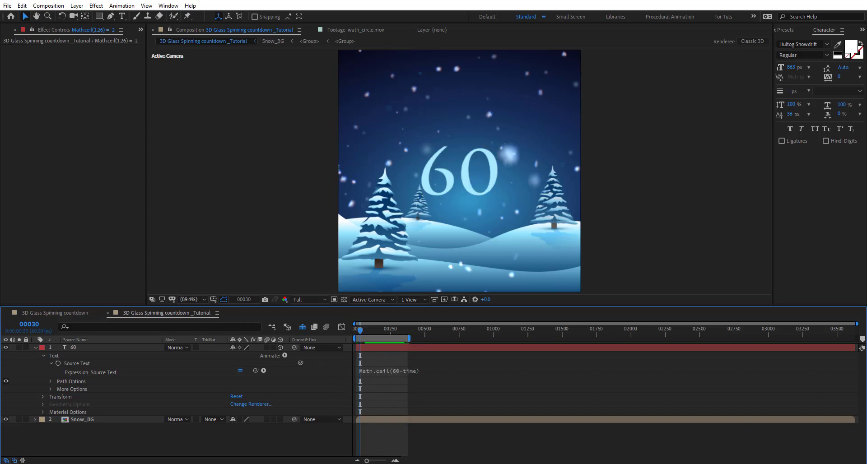
Play back the revised countdown from frame 0 and check the numbers up to frame 200
left_click_drag(360, 334, 359, 333)
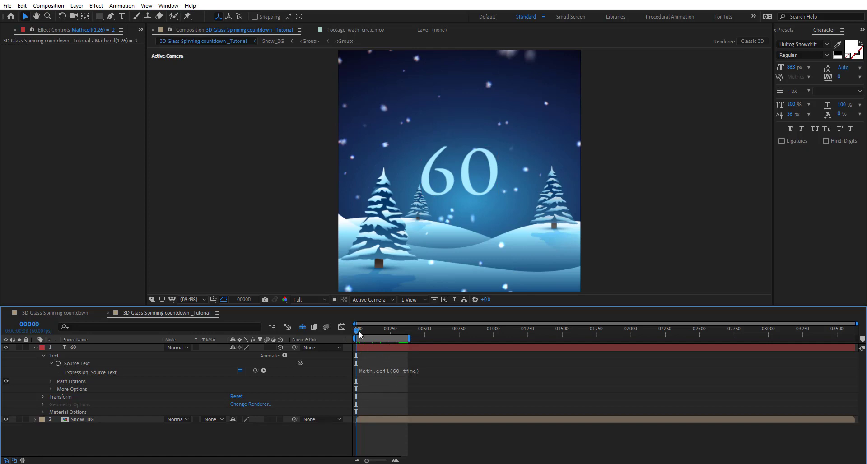
key("space")
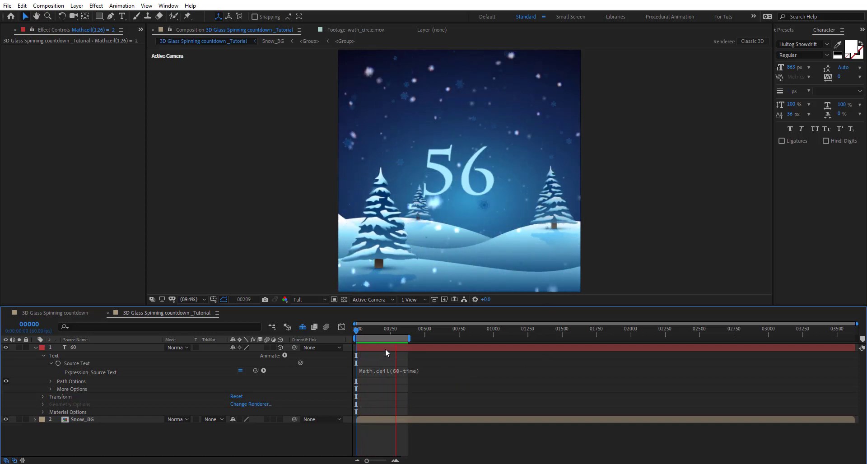
left_click(372, 329)
left_click(383, 329)
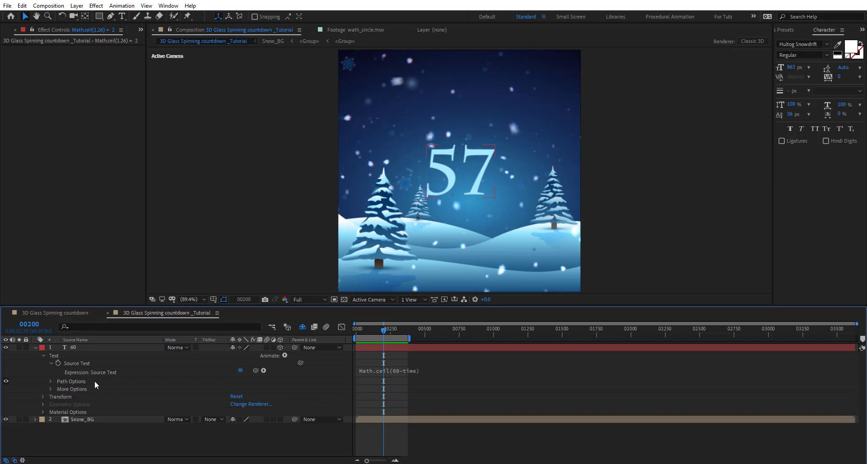
Expand the 60 text layer's Transform properties
left_click(35, 348)
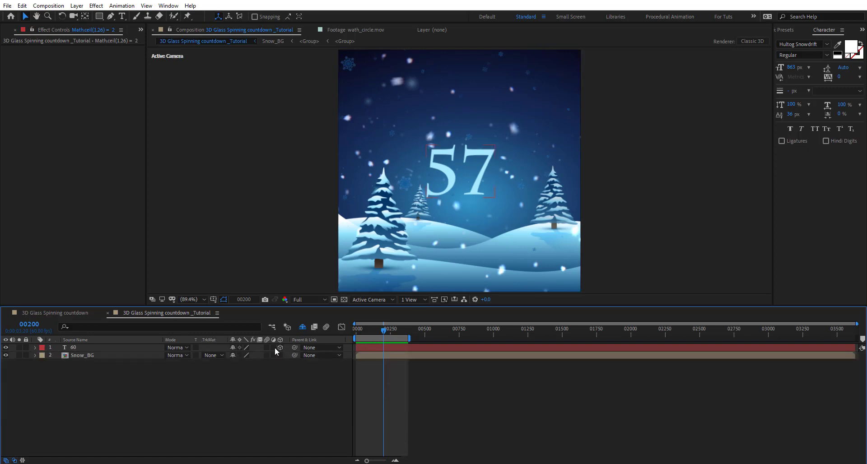
left_click(35, 348)
left_click(44, 397)
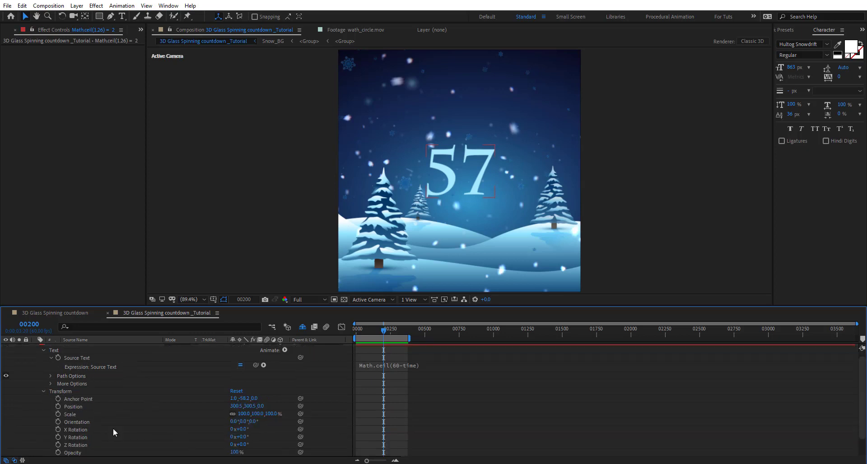
Try turning the countdown text with Y Rotation and undo the change
left_click(77, 430)
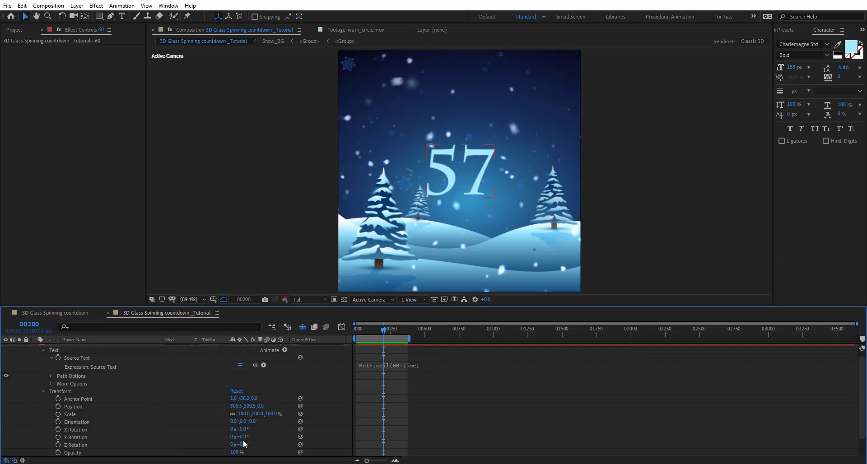
left_click_drag(242, 437, 271, 446)
key("ctrl+z")
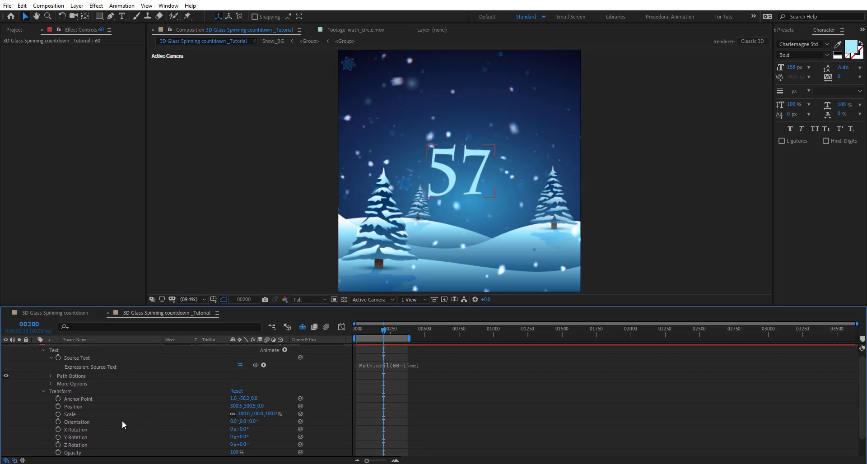
Spin the countdown text around its vertical axis with Orientation, leaving the Y value at 347°
left_click(120, 424)
mouse_move(241, 424)
left_mouse_down()
mouse_move(217, 421)
mouse_move(249, 422)
left_mouse_up()
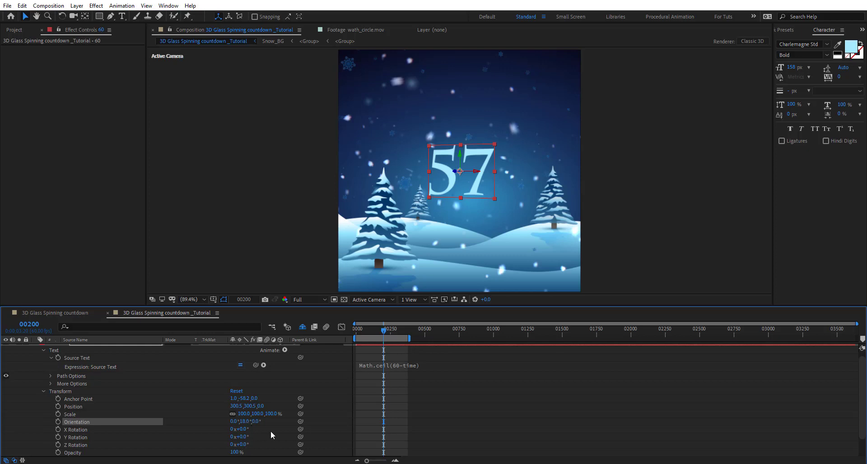
left_click_drag(243, 421, 448, 152)
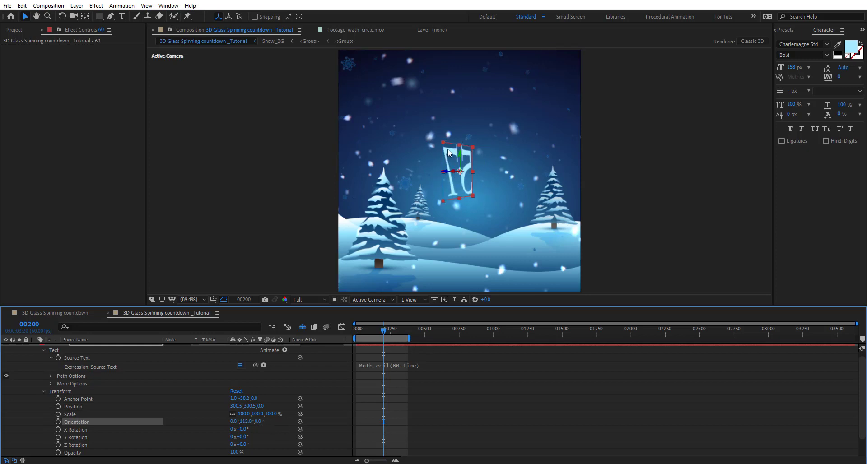
left_click_drag(247, 421, 367, 409)
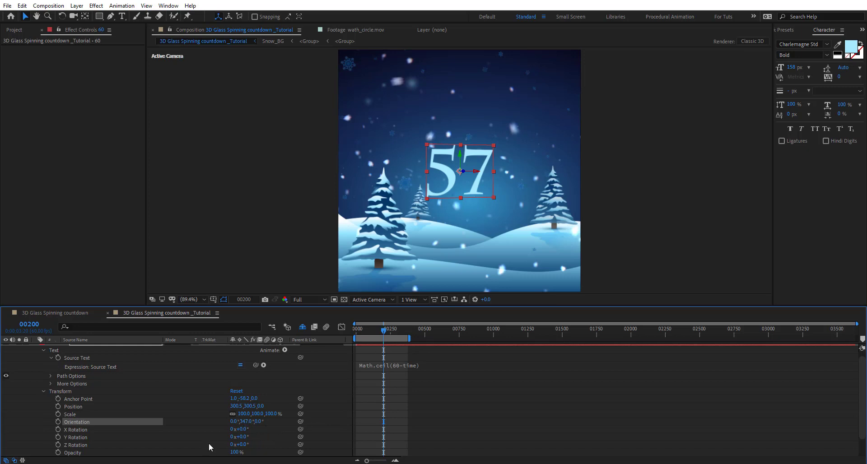
Enable keyframing for the text layer's Orientation at frame 0
left_click(356, 334)
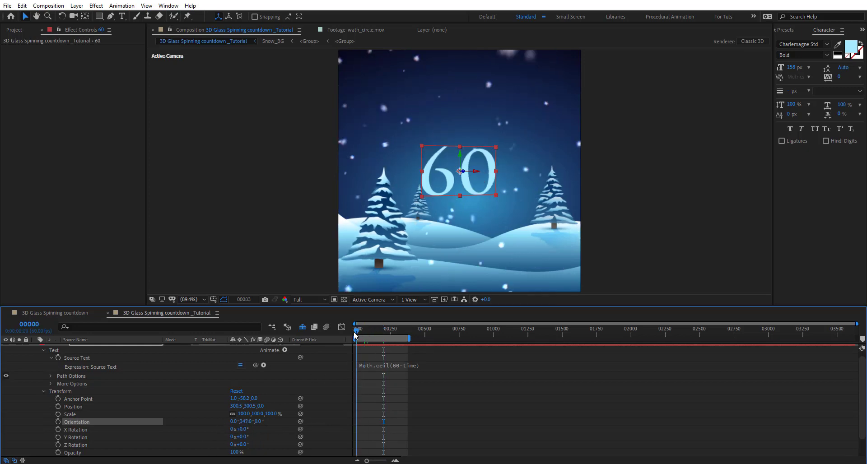
left_click(246, 421)
left_click(57, 424)
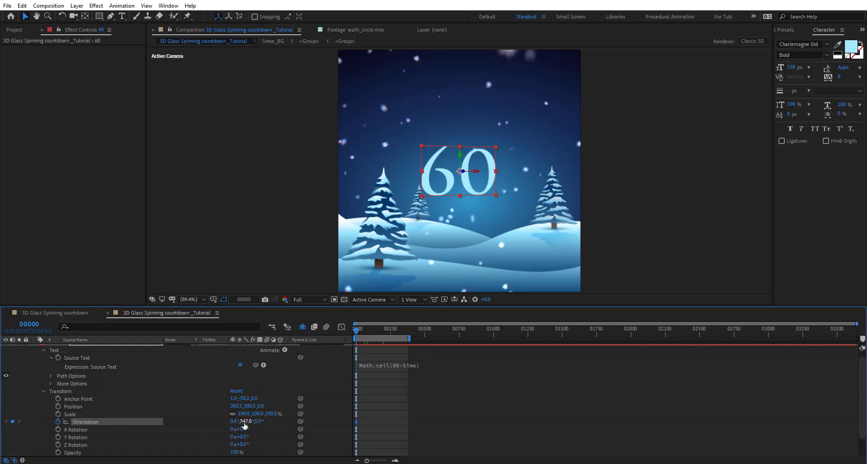
Reset the countdown text's Y Orientation to 0° at frame 0
left_click(248, 422)
type("0")
key("Return")
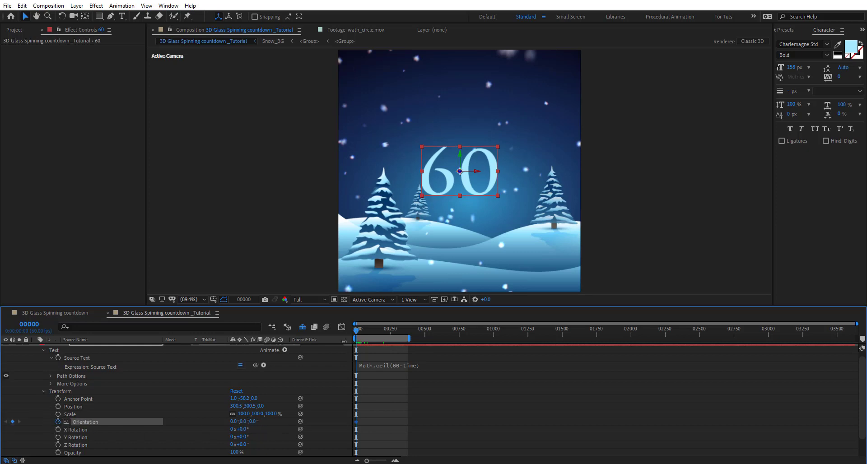
Add an Orientation keyframe at frame 60 with the Y value set to 90°
left_click(29, 324)
type("60")
key("Return")
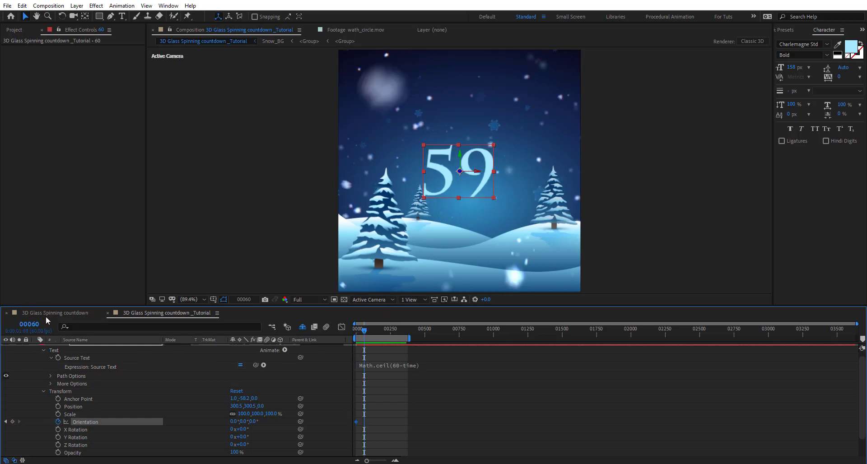
left_click(242, 421)
type("90")
key("Return")
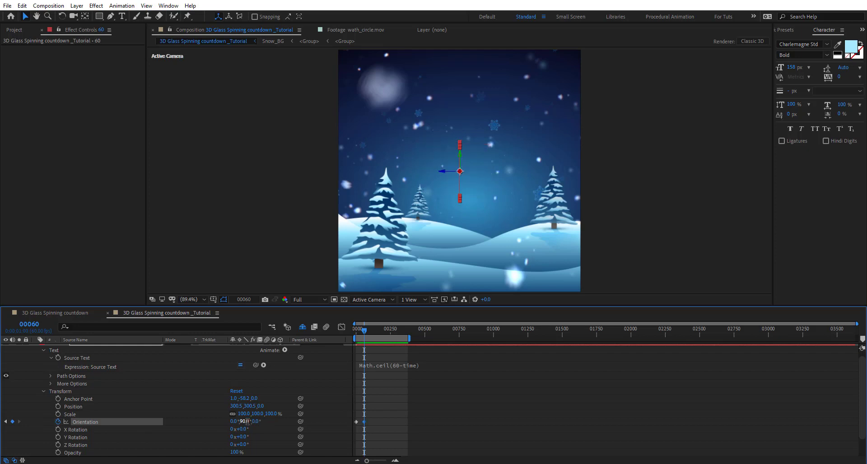
Add an Orientation keyframe at frame 120 that keeps the Y value at 90°
left_click(398, 461)
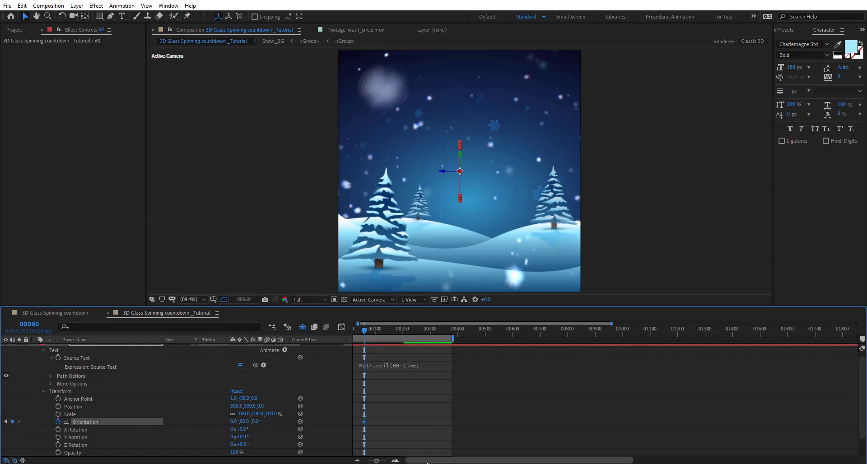
left_click_drag(419, 461, 409, 461)
left_click(38, 326)
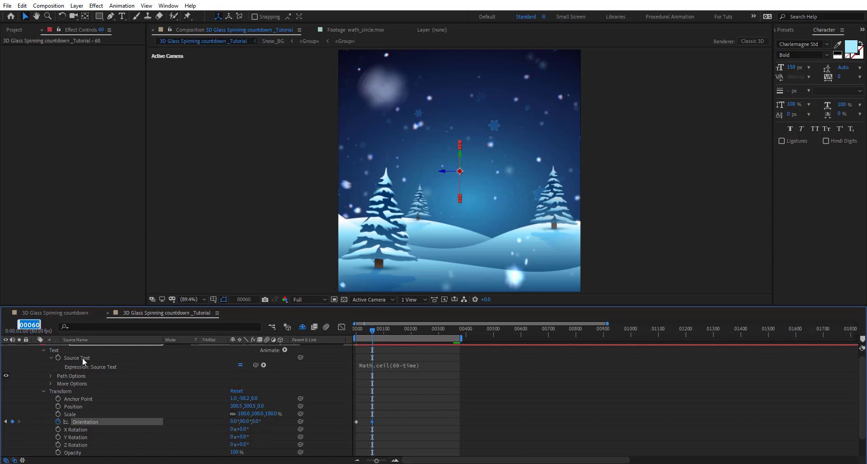
type("120")
key("Return")
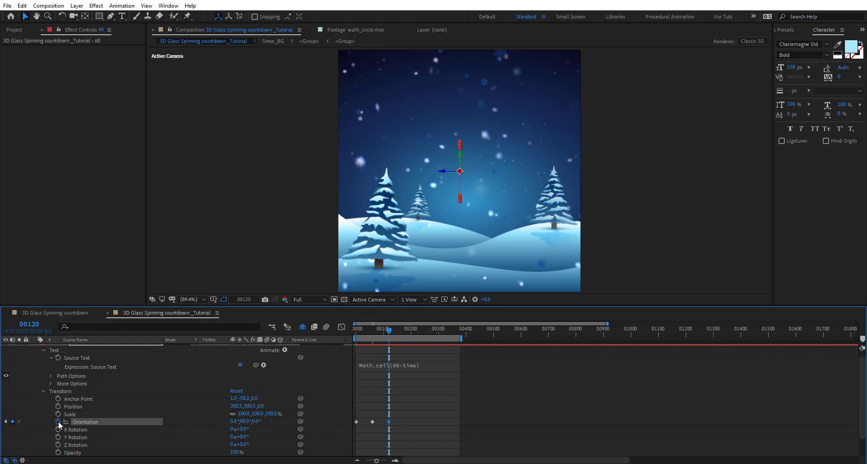
Add an Orientation keyframe at frame 40 with the Y value set to 0°
left_click(396, 461)
left_click(396, 461)
left_click_drag(417, 461, 358, 460)
left_click(420, 332)
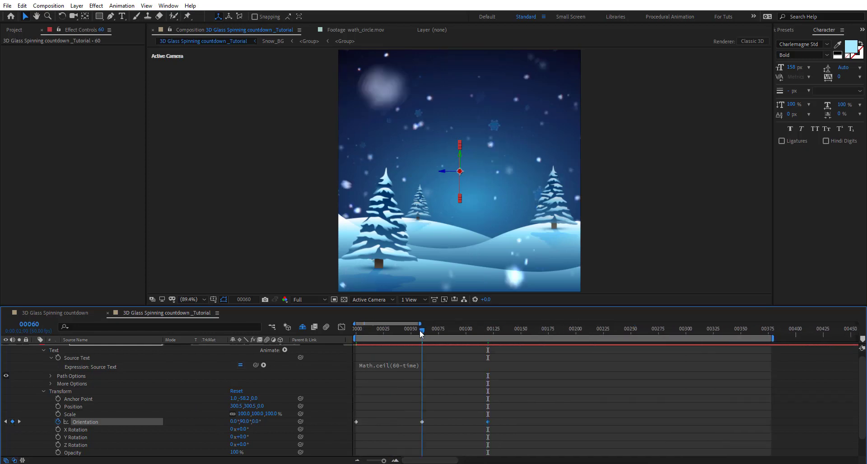
left_click_drag(419, 329, 422, 347)
left_click(40, 325)
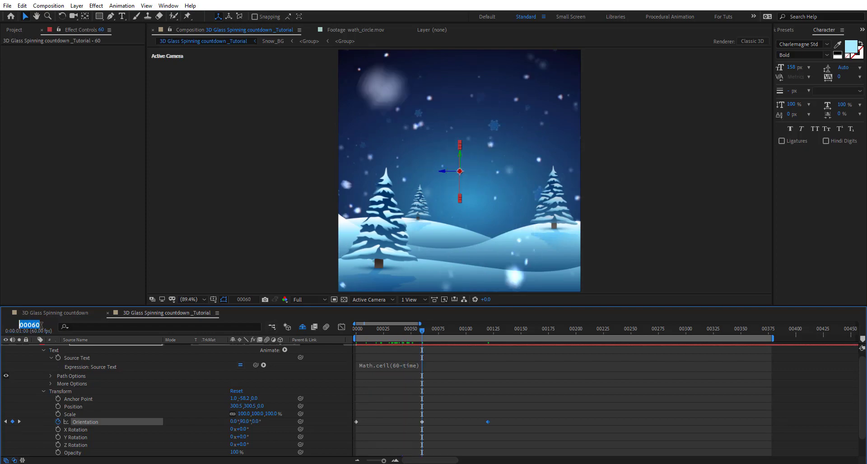
type("00040")
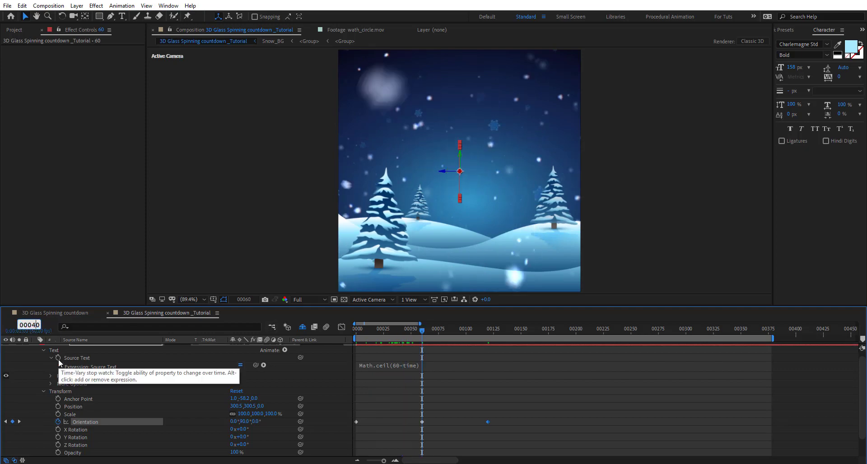
left_click(139, 378)
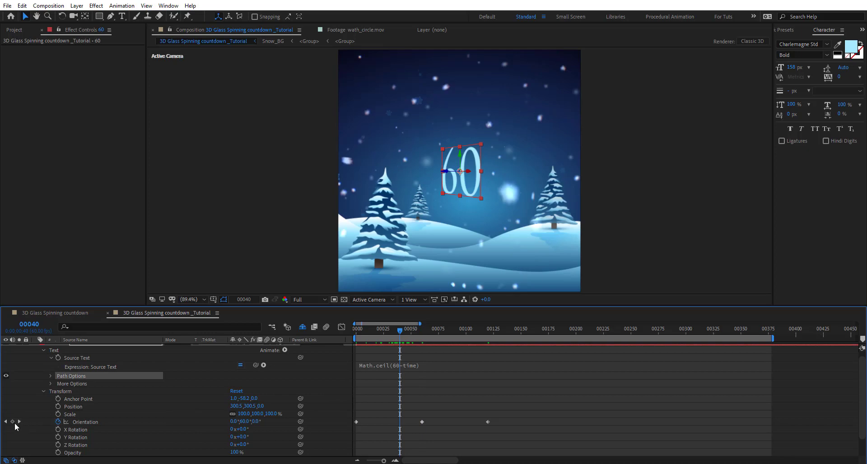
left_click(12, 422)
left_click(244, 421)
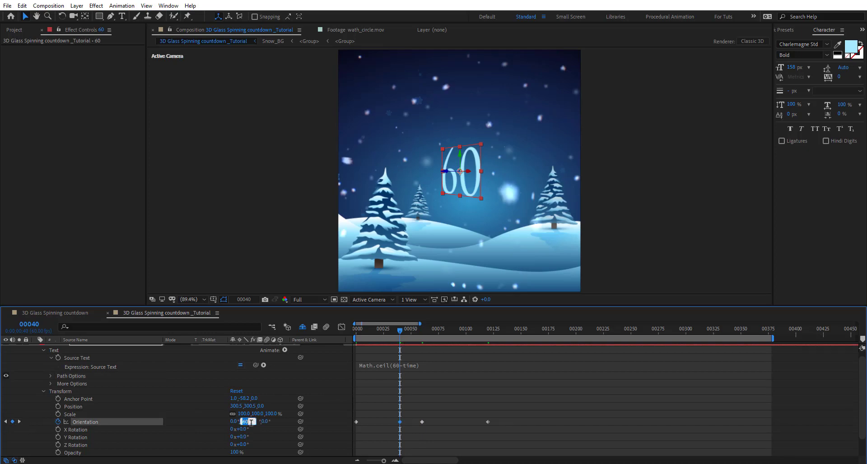
type("0")
key("Tab")
Examine the countdown text's rotation between the Orientation keyframes from frame 40 to frame 120
left_click_drag(370, 333, 424, 340)
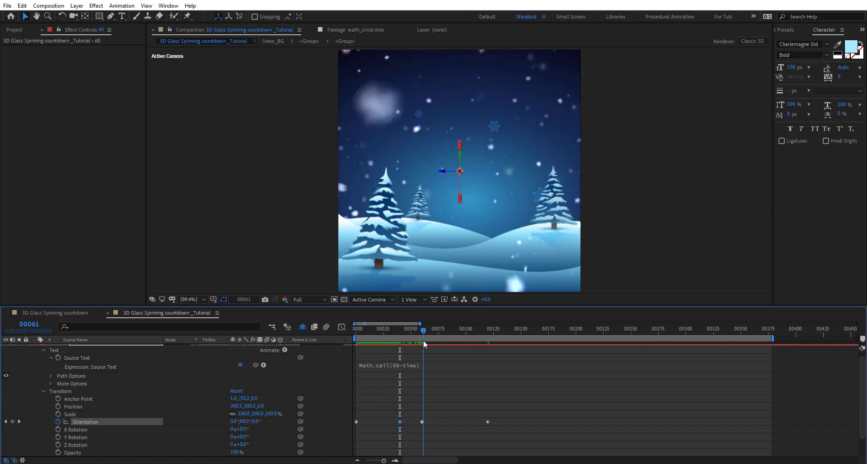
left_click(395, 461)
left_click(395, 461)
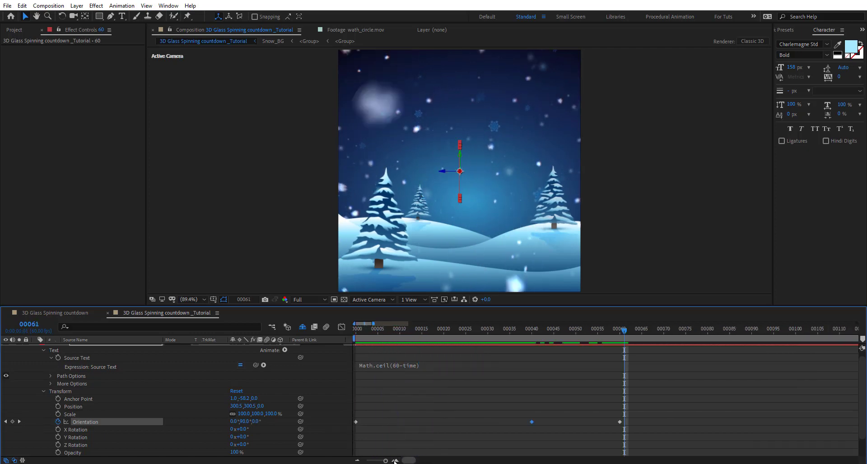
mouse_move(633, 333)
left_mouse_down()
mouse_move(641, 333)
mouse_move(633, 333)
left_mouse_up()
left_click(383, 460)
left_click(381, 461)
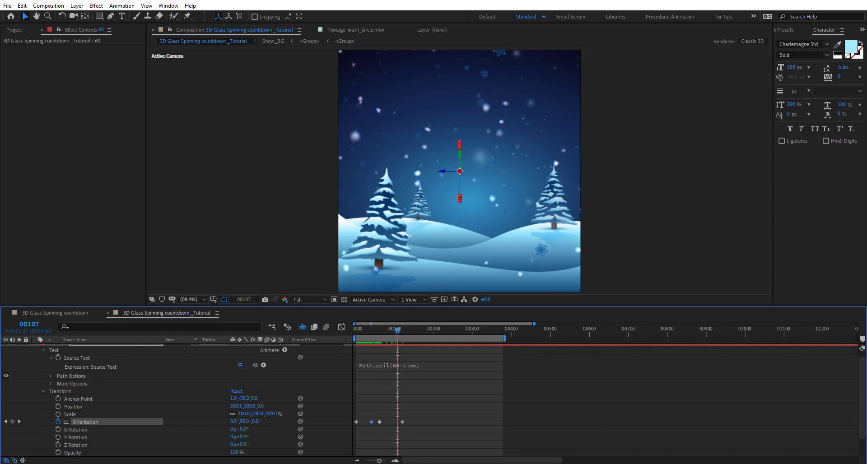
left_click(395, 460)
left_click(395, 460)
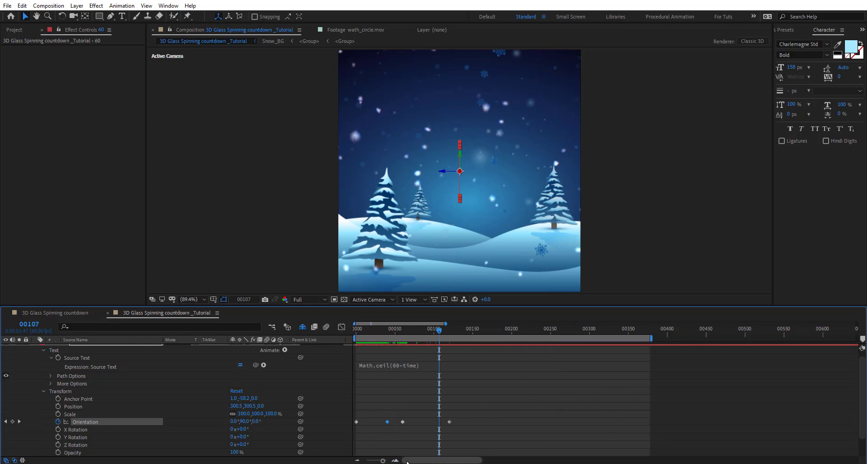
left_click(402, 332)
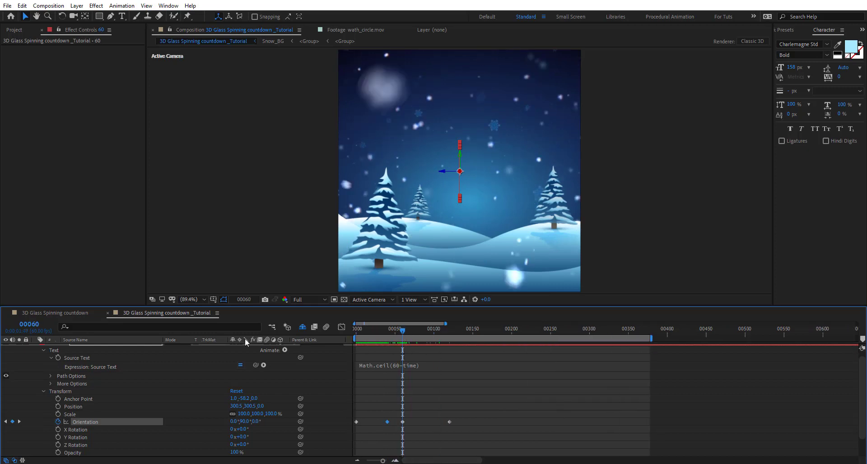
Add an Orientation keyframe at frame 80 with the Y value set to 0°
left_click(37, 324)
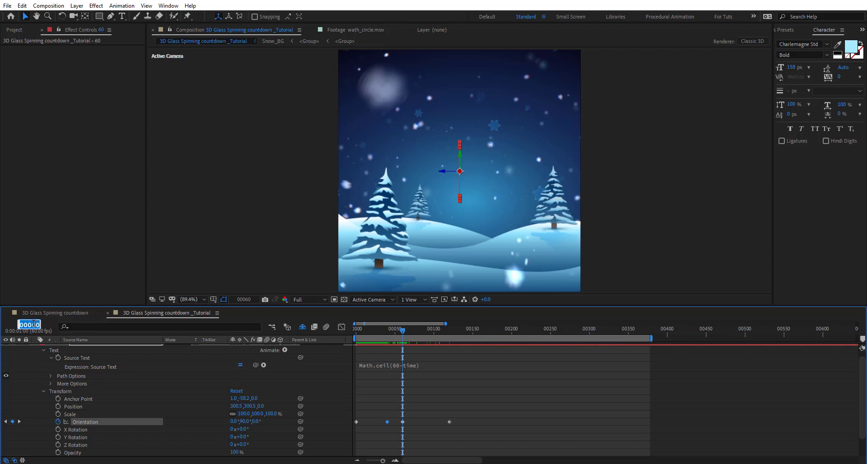
left_click_drag(34, 324, 36, 324)
type("8")
key("Return")
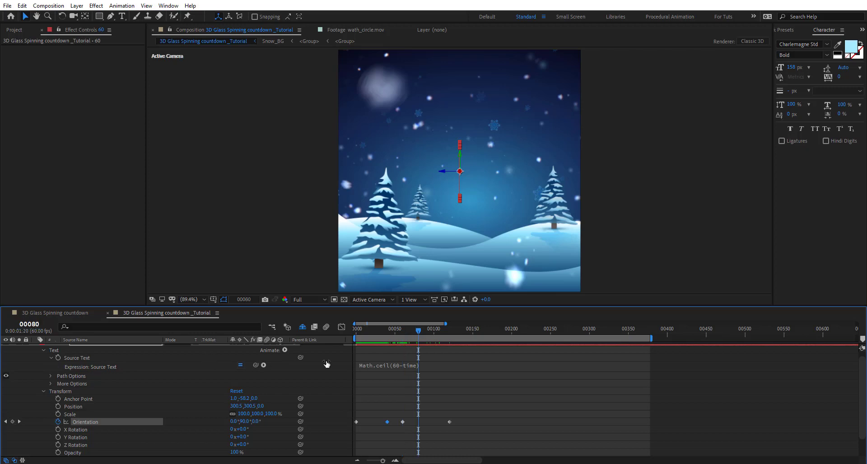
left_click(244, 421)
type("0")
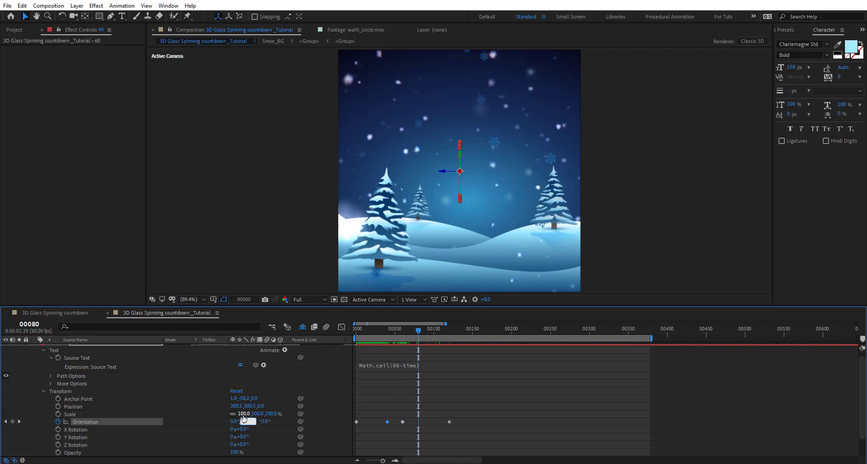
key("Return")
Check the turn around frame 60 and add an Orientation keyframe at frame 61 with the Y value set to 270°
left_click(394, 461)
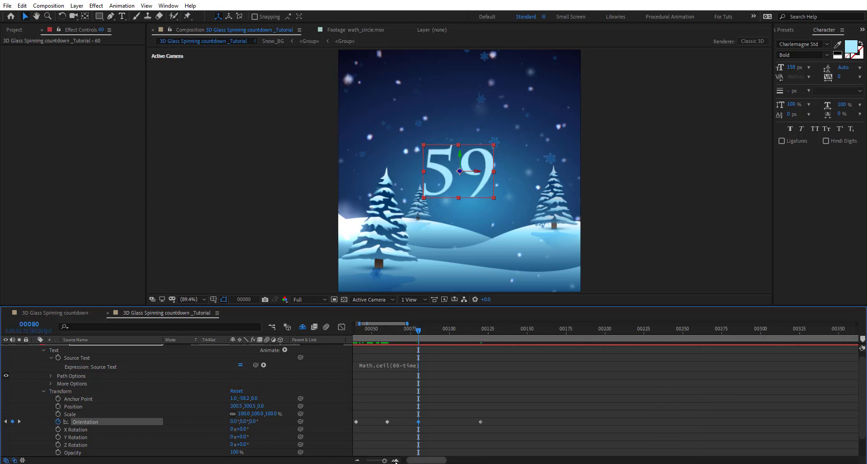
left_click_drag(430, 329, 450, 334)
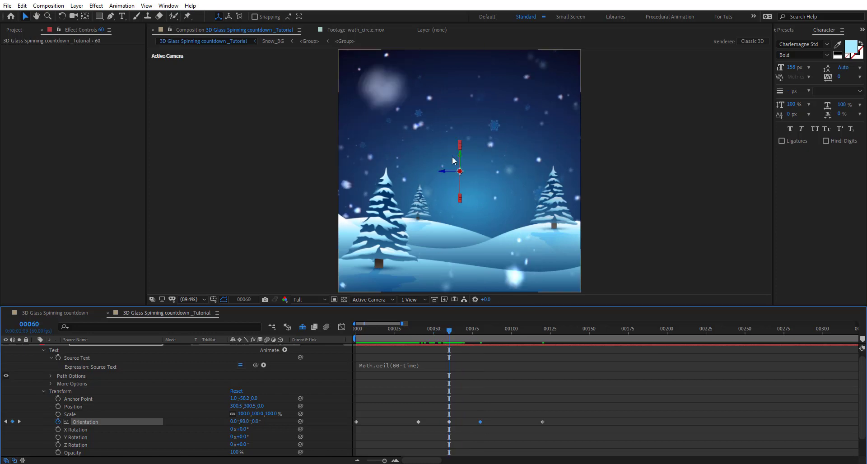
left_click_drag(450, 333, 456, 329)
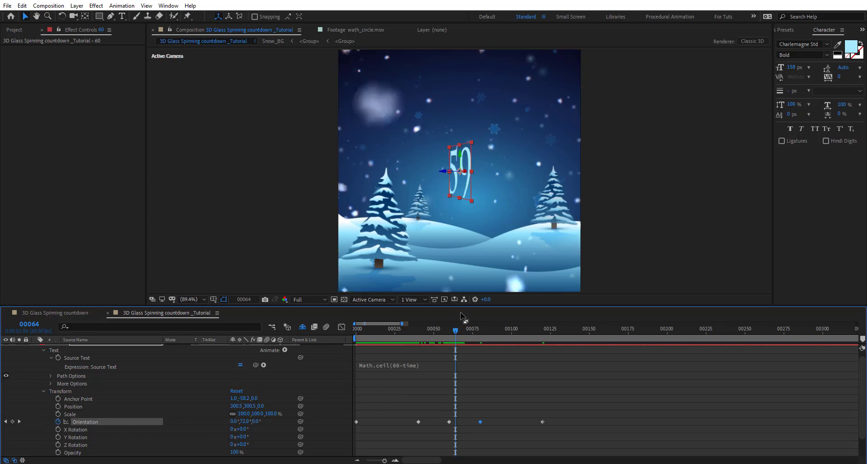
left_click_drag(456, 330, 449, 333)
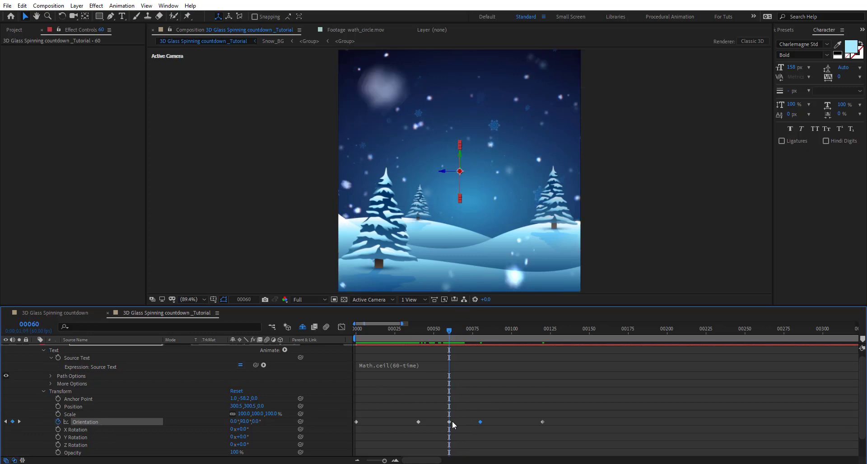
key("Page_Down")
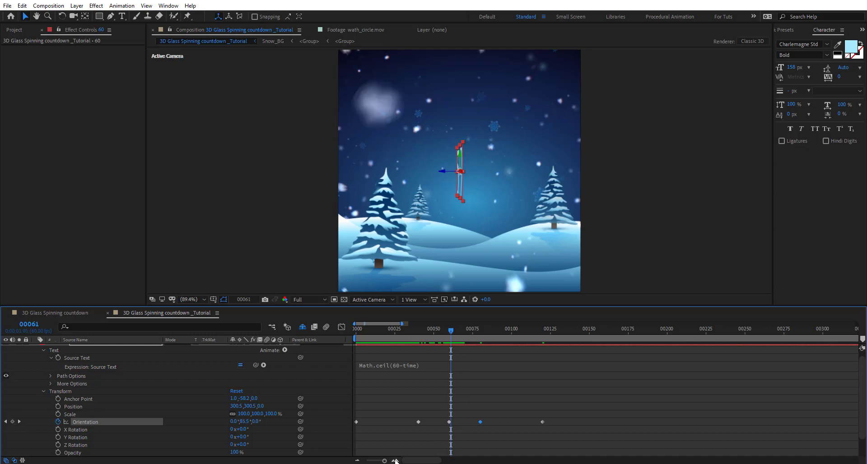
left_click(395, 460)
left_click_drag(415, 462, 413, 461)
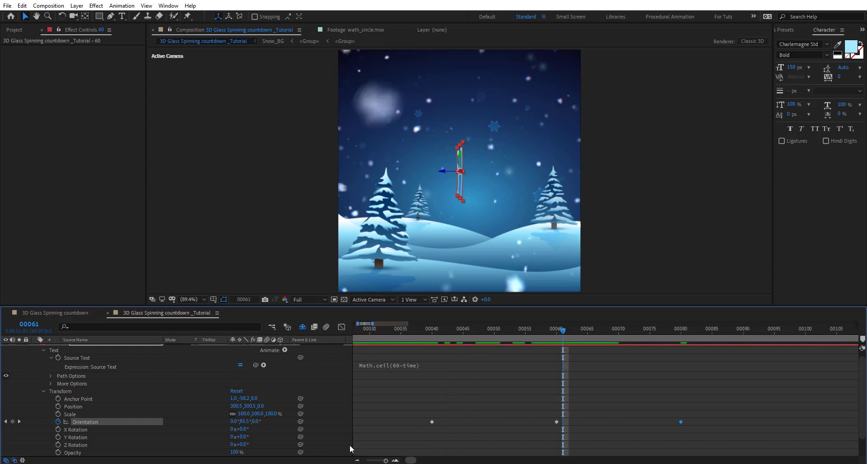
left_click(244, 421)
type("270")
key("Return")
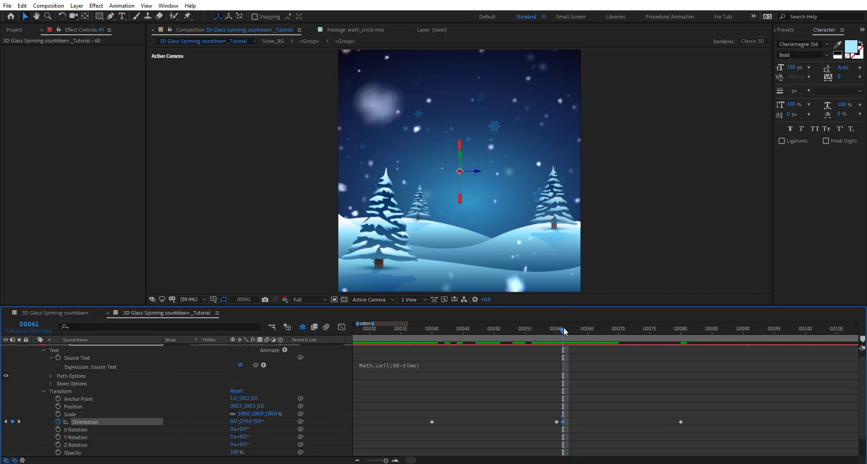
Preview the countdown spin from the start and end the work area at frame 150
left_click_drag(563, 331, 663, 343)
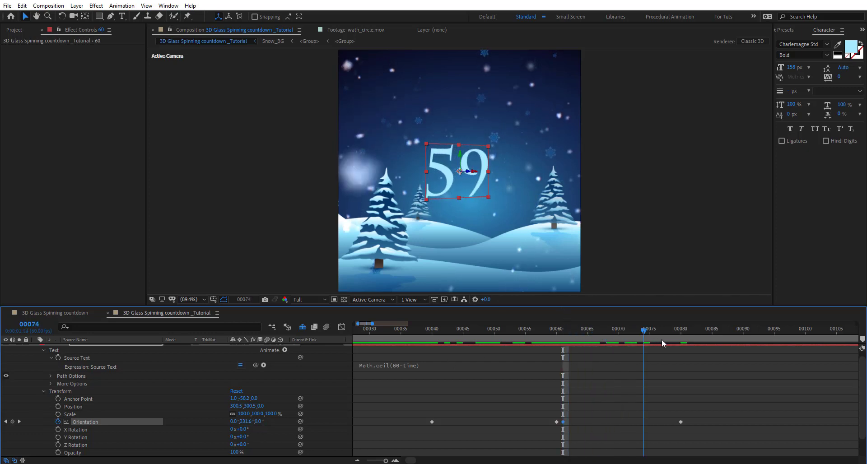
scroll(390, 446, "down", 2)
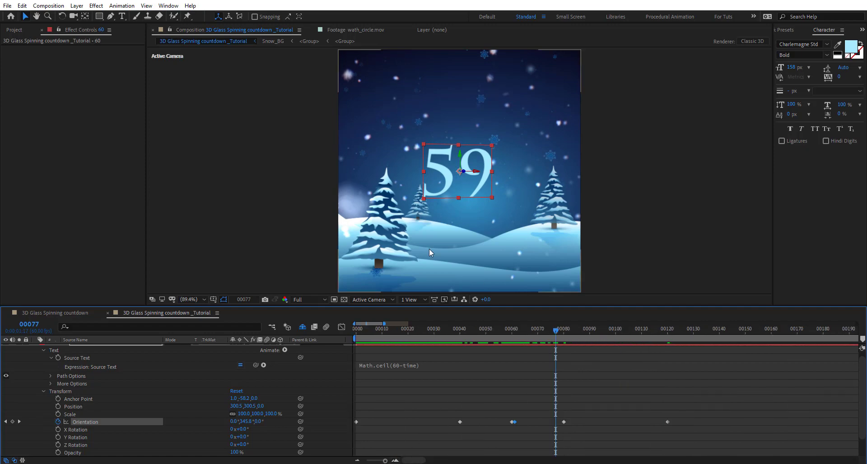
left_click(403, 329)
scroll(361, 334, "down", 3)
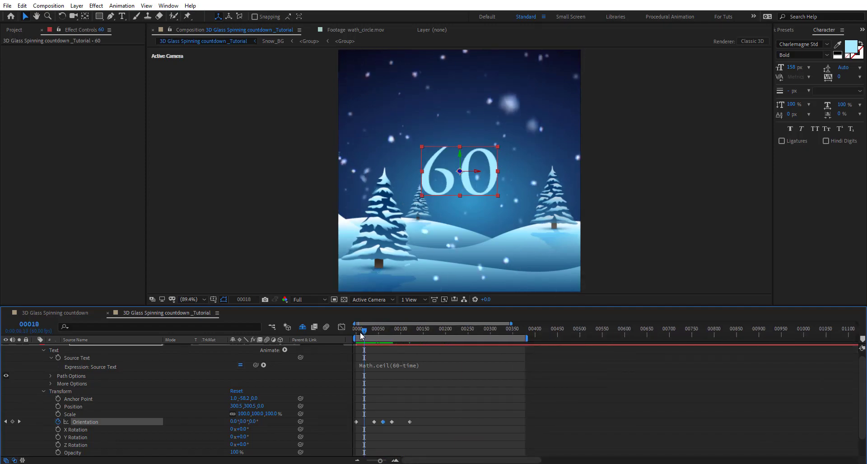
key("space")
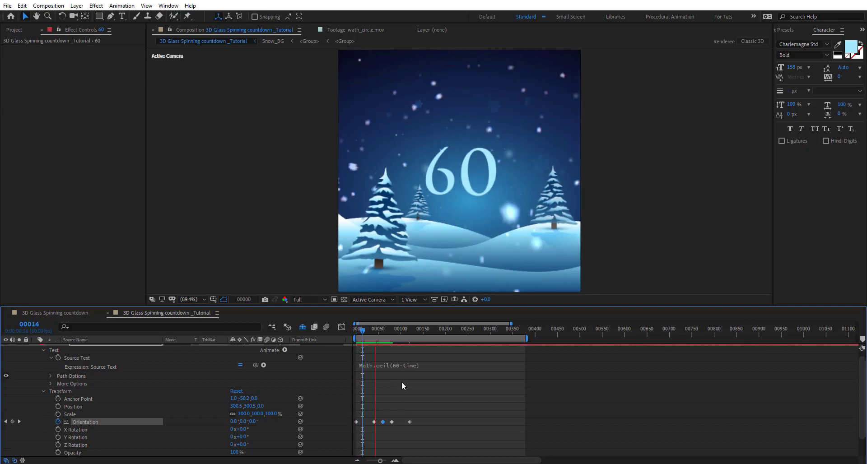
left_click(421, 334)
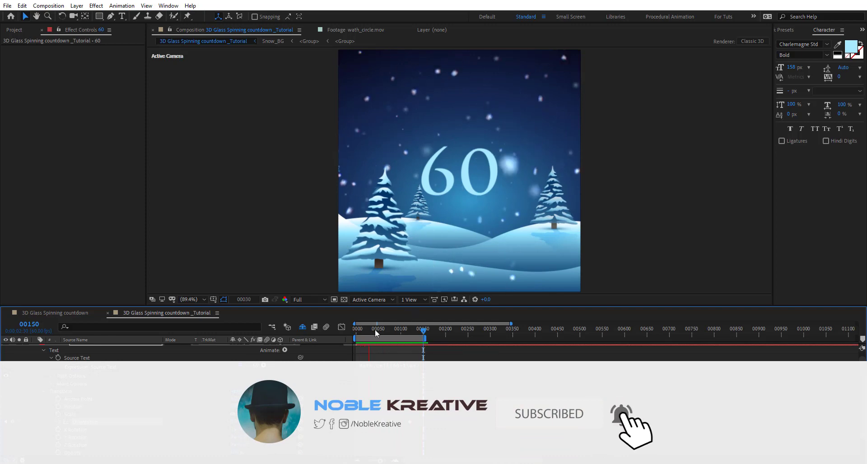
Check the turn up to frame 120 and add an Orientation keyframe at frame 100 with the Y value set to 0°
left_click(388, 329)
key("equal")
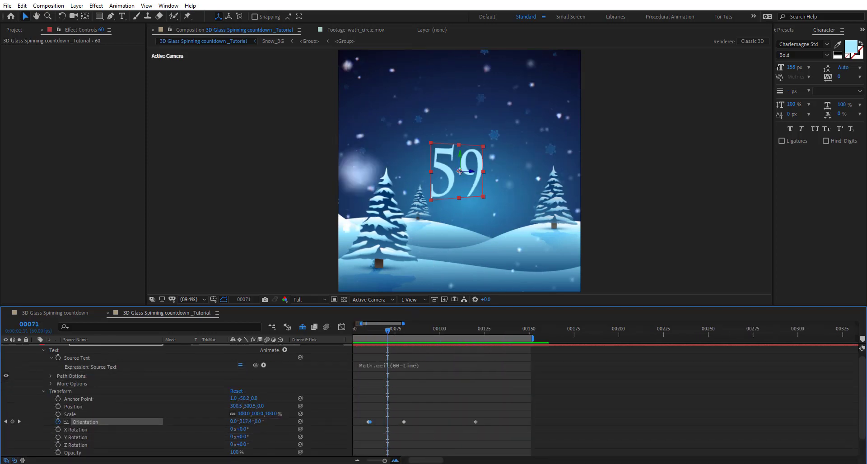
key("equal")
left_click(418, 335)
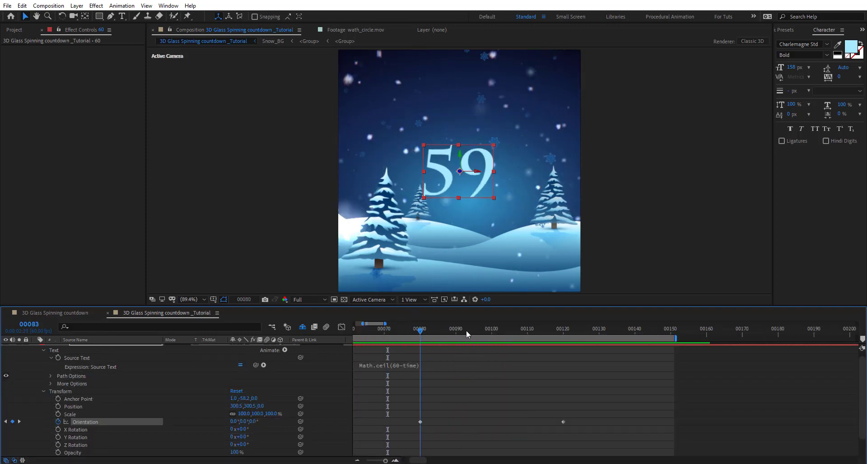
left_click(499, 331)
left_click_drag(500, 332, 570, 337)
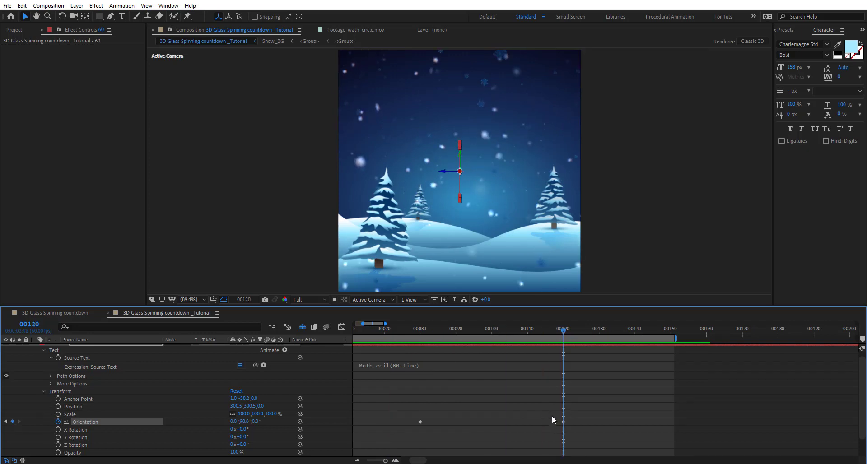
left_click(30, 325)
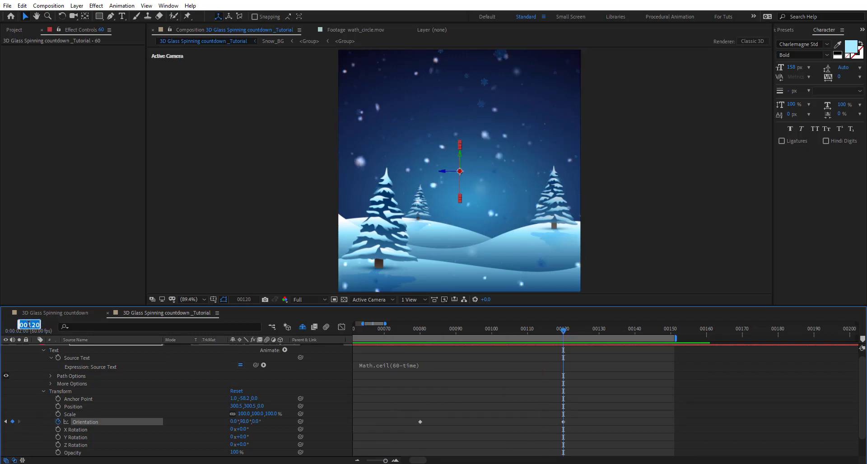
left_click_drag(28, 325, 38, 325)
type("0")
key("Return")
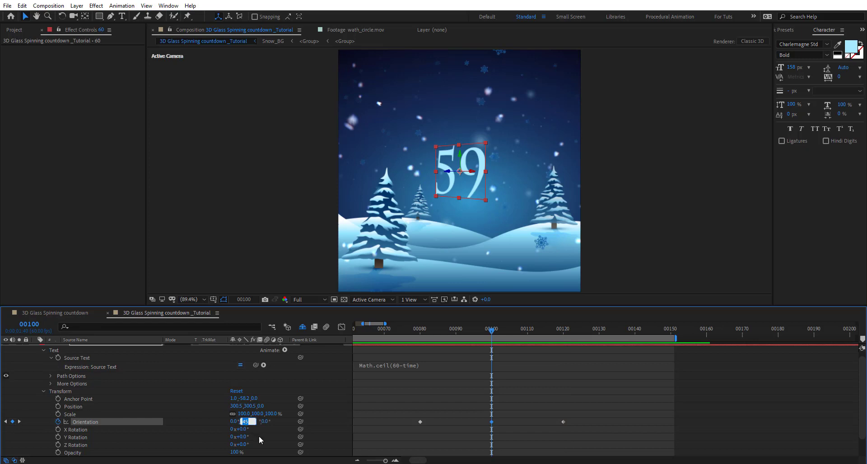
type("0")
key("Return")
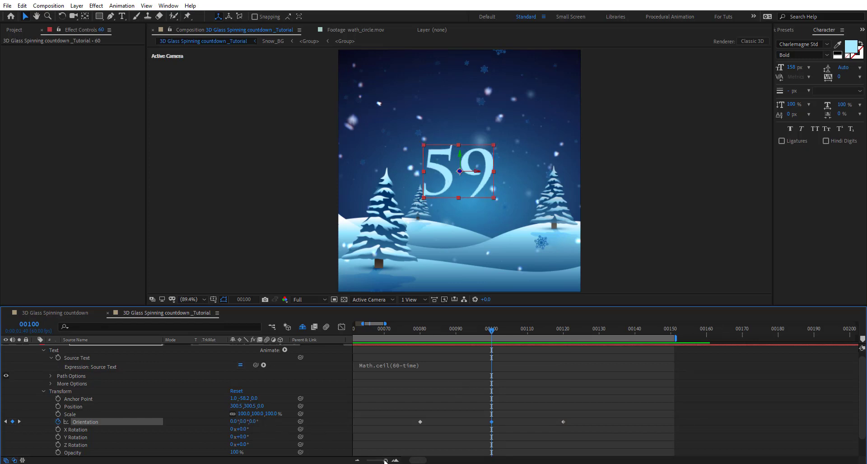
Scrub through the turn up to frame 120 and add an Orientation keyframe at frame 121 with the Y value set to 270°
left_click_drag(385, 460, 382, 461)
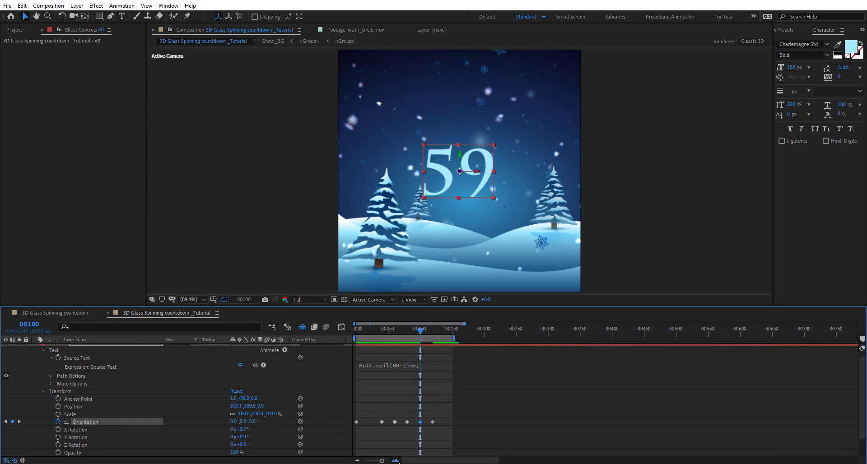
left_click(396, 460)
left_click_drag(377, 331, 657, 353)
key("Page_Down")
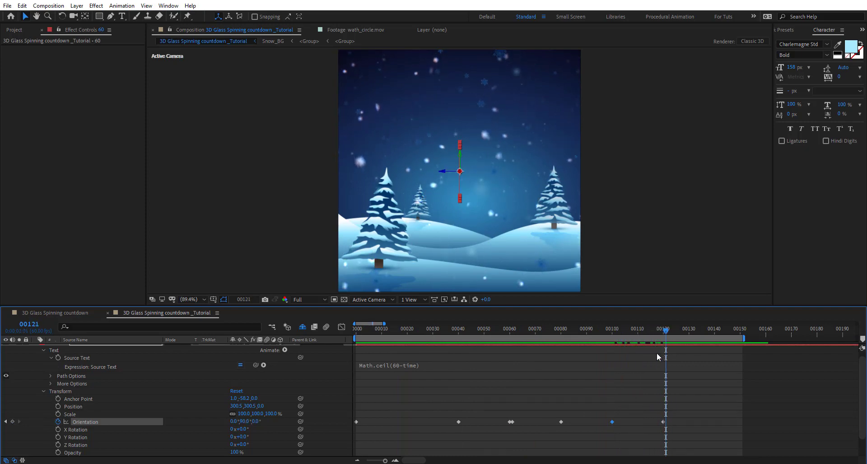
left_click(243, 422)
type("270")
key("Return")
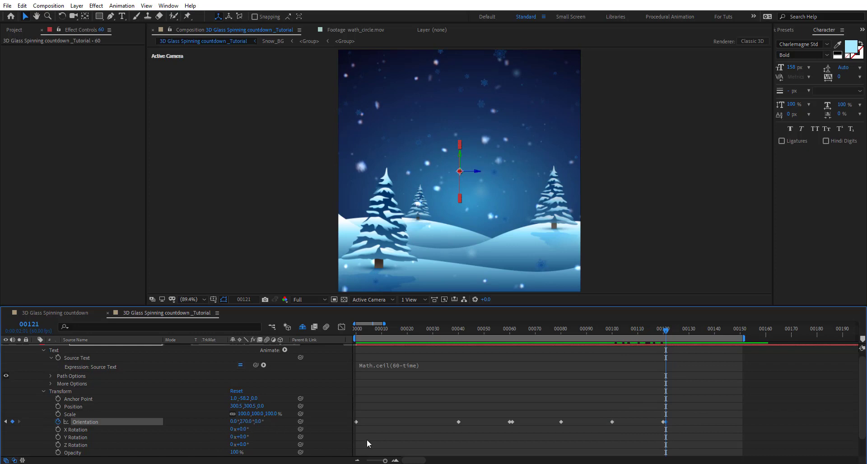
Add an Orientation keyframe at frame 140 with the Y value set to 0°
left_click(356, 461)
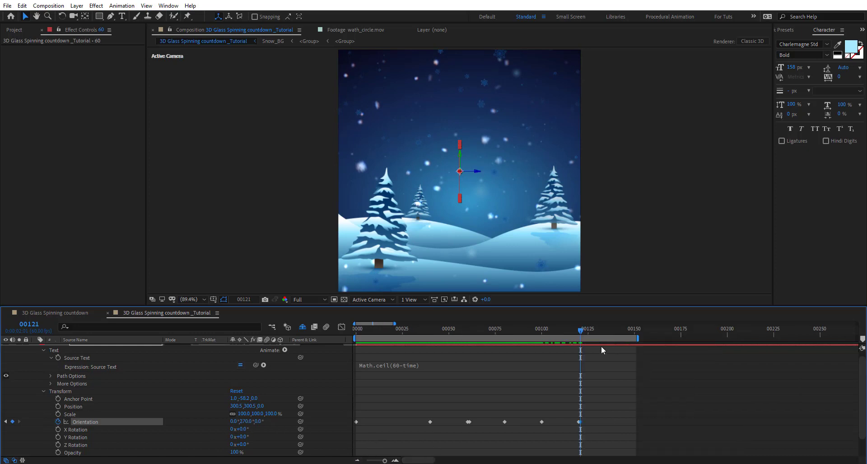
left_click(577, 330)
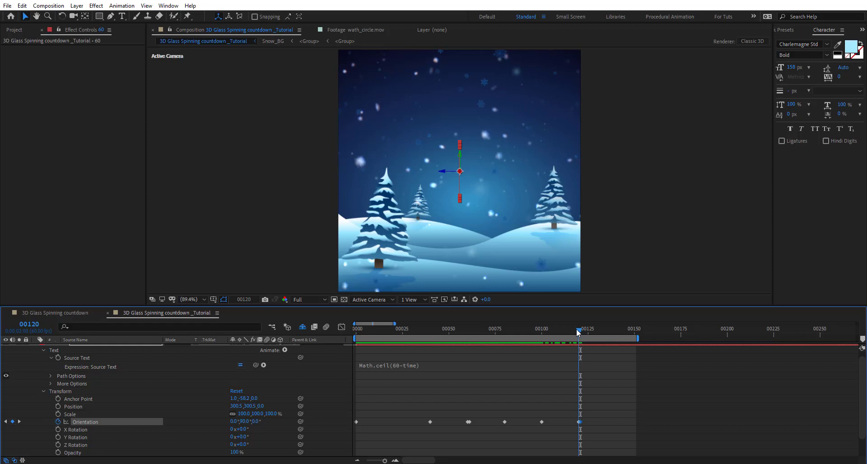
left_click(36, 324)
left_click(34, 325)
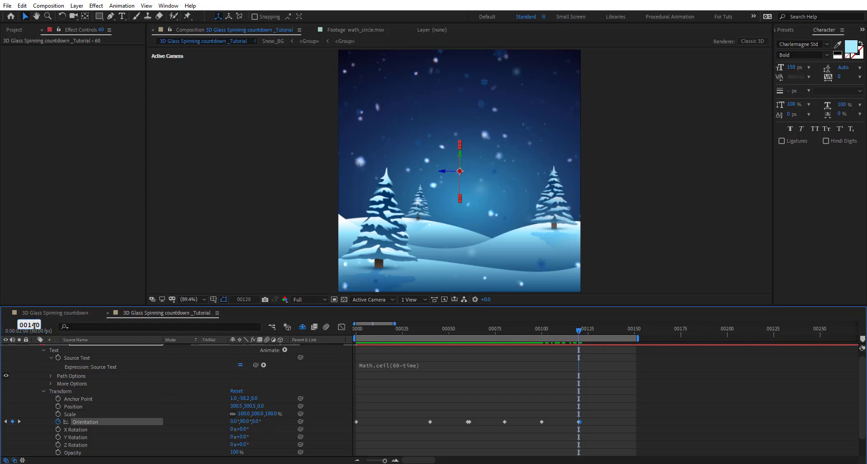
type("4")
key("Return")
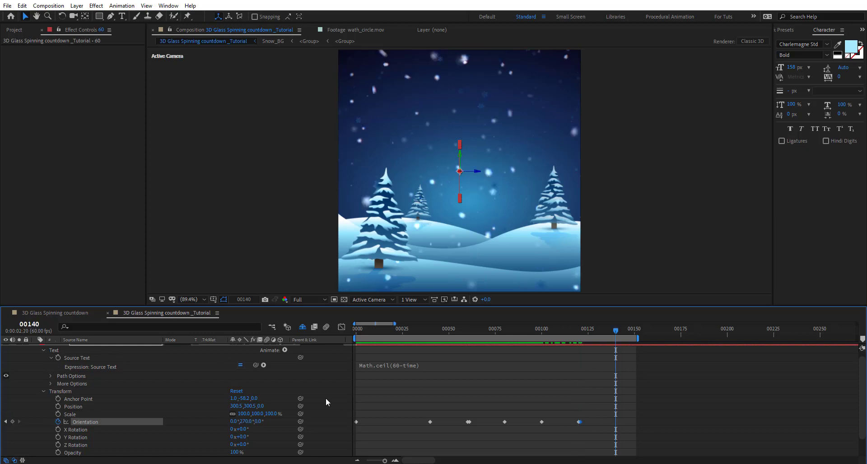
left_click(246, 421)
key("Return")
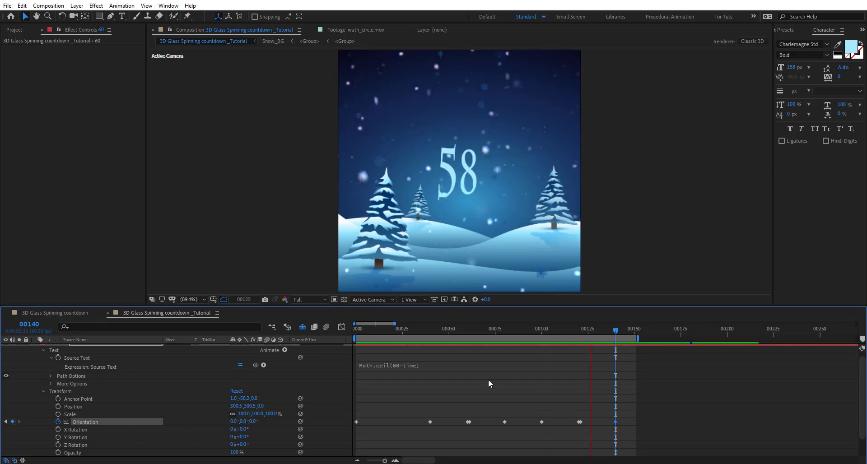
Preview the countdown spin, extend the work area to about frame 510 and check the text past the last Orientation keyframe
key("space")
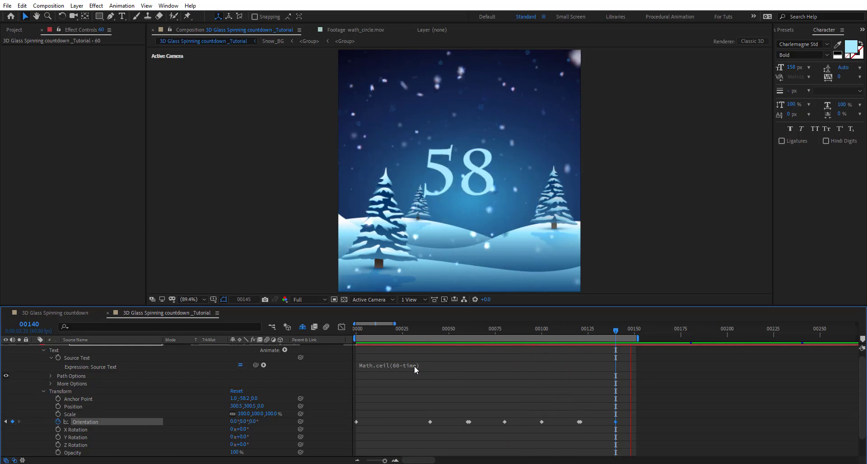
left_click_drag(413, 327, 548, 330)
left_click_drag(385, 461, 380, 461)
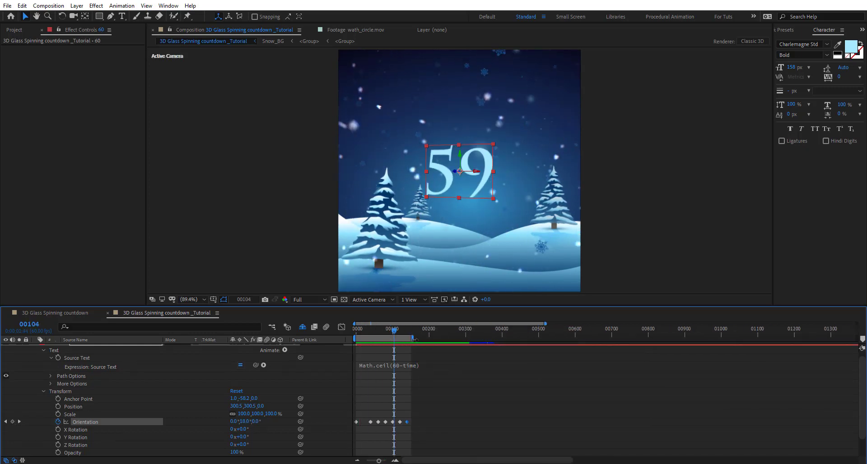
double_click(396, 337)
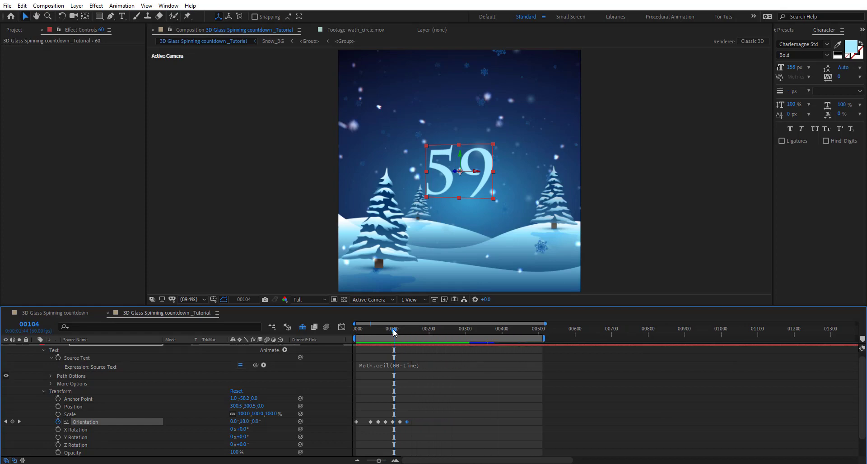
left_click_drag(394, 332, 436, 359)
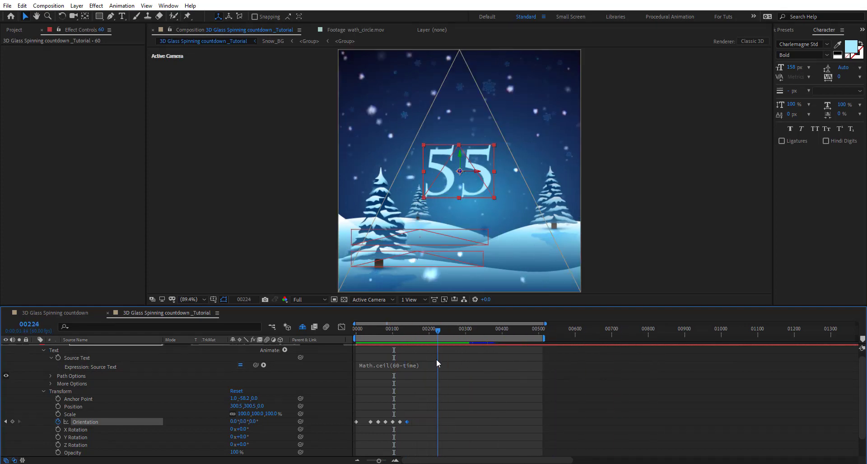
Add the expression loopOut(type = "cycle", numKeyframes = 0) to the countdown text's Orientation property
left_click(410, 435)
left_click(101, 422)
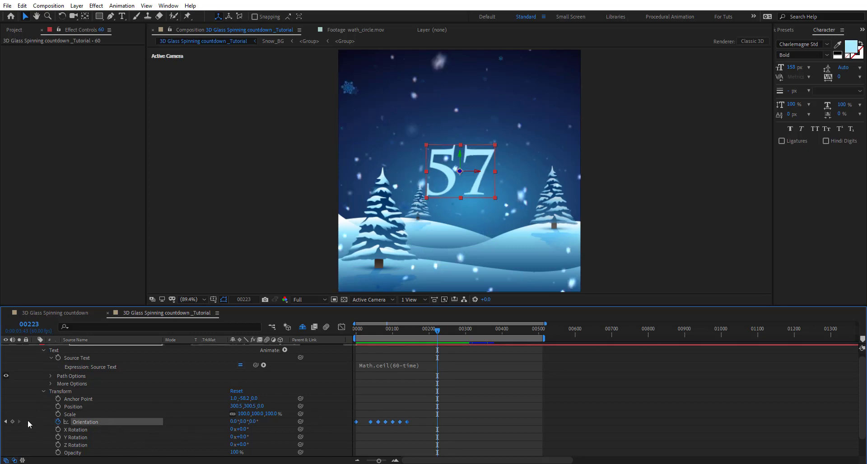
left_click(58, 421, "alt")
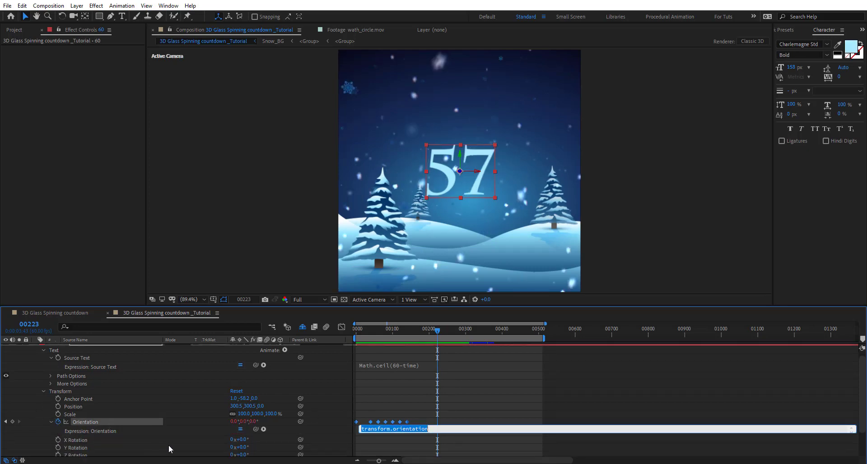
left_click(261, 429)
mouse_move(313, 389)
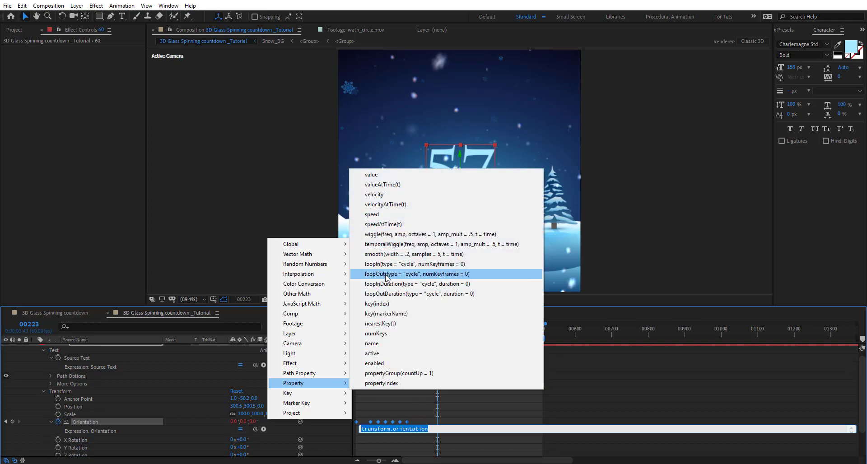
left_click(389, 277)
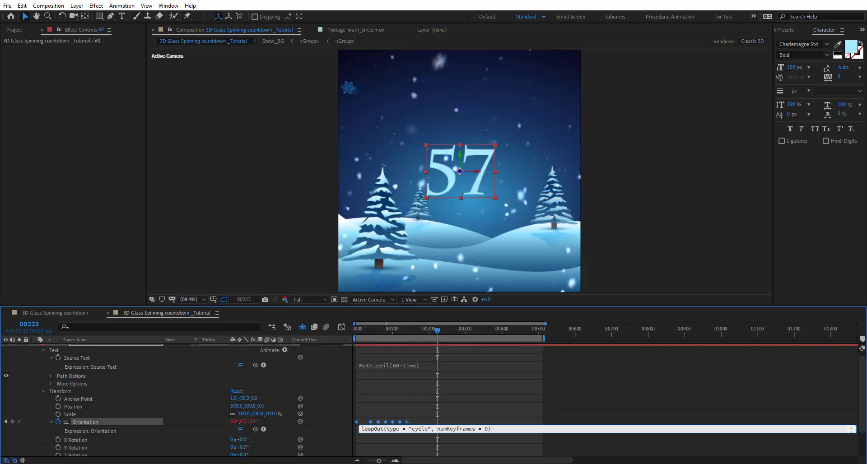
left_click(373, 440)
Extend the work area to frame 600, preview the looped spin and inspect the text's rotation at frames 339 and 340
mouse_move(434, 329)
left_mouse_down()
mouse_move(373, 329)
mouse_move(431, 329)
left_mouse_up()
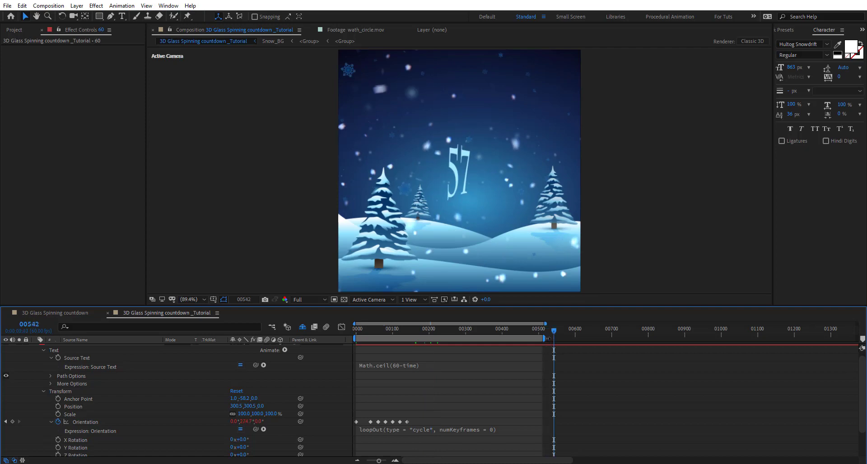
left_click_drag(545, 337, 575, 337)
key("space")
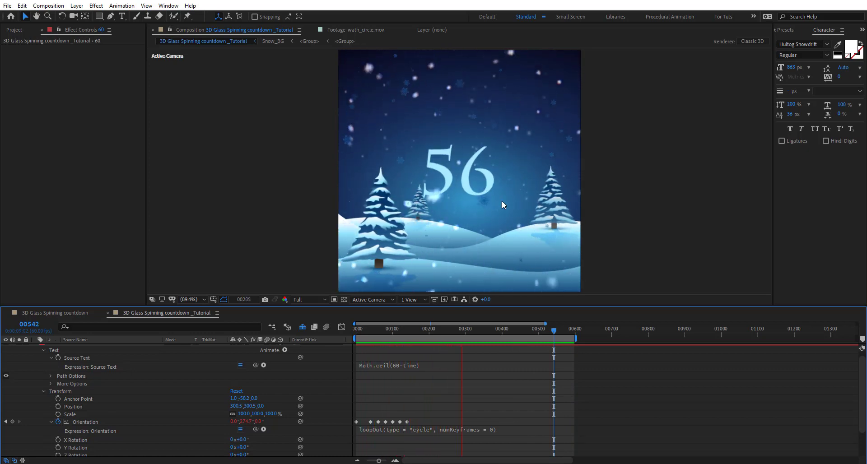
left_click(479, 330)
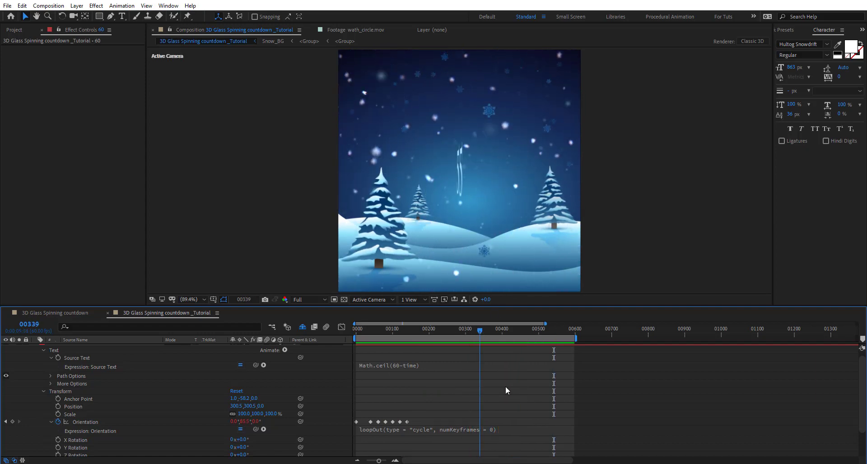
key("Page_Down")
Mark the Orientation keyframes from frame 100 to 140 and set numKeyframes to 4 in the loopOut expression
left_click(395, 461)
left_click_drag(440, 460, 406, 462)
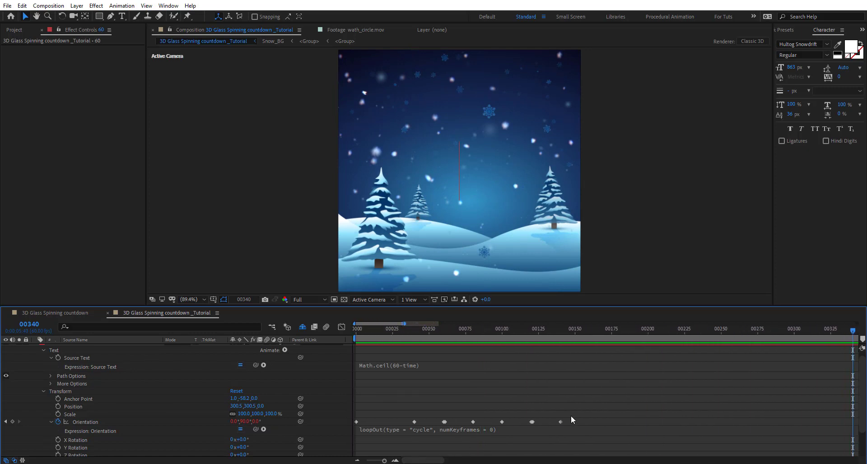
left_click_drag(570, 415, 492, 433)
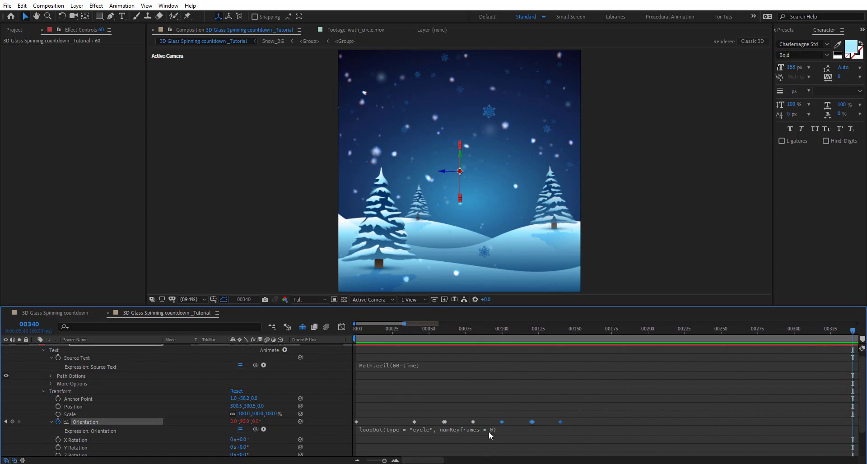
left_click(488, 430)
left_click(487, 428)
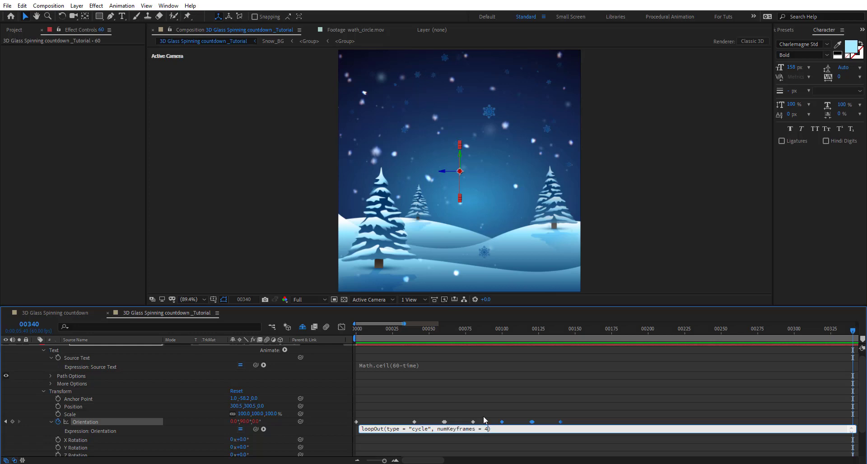
left_click(428, 406)
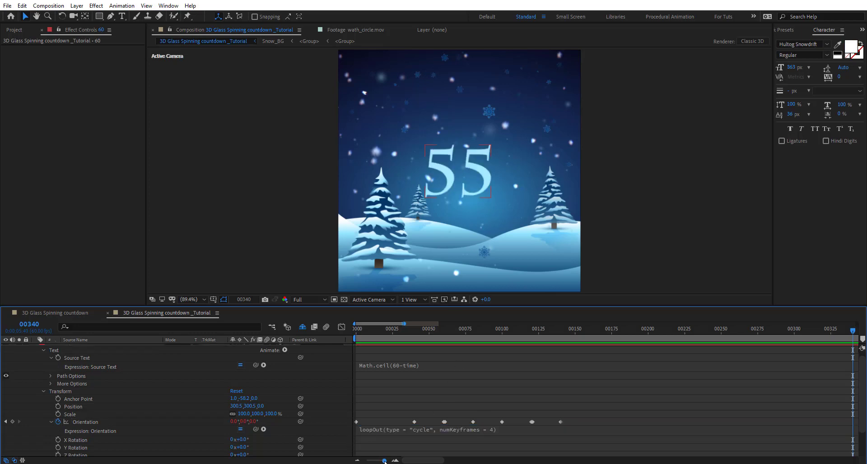
Preview the looped countdown and check the number's turn around frame 359 and on towards frame 600
left_click_drag(385, 460, 377, 461)
key("space")
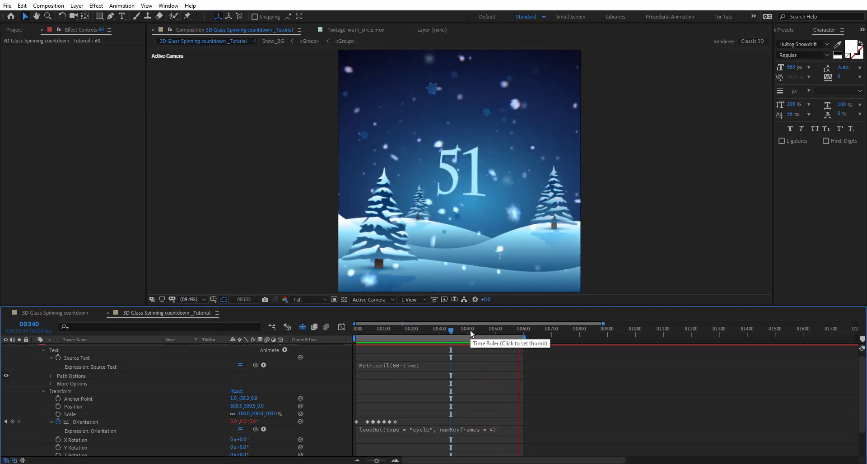
left_click_drag(451, 329, 457, 330)
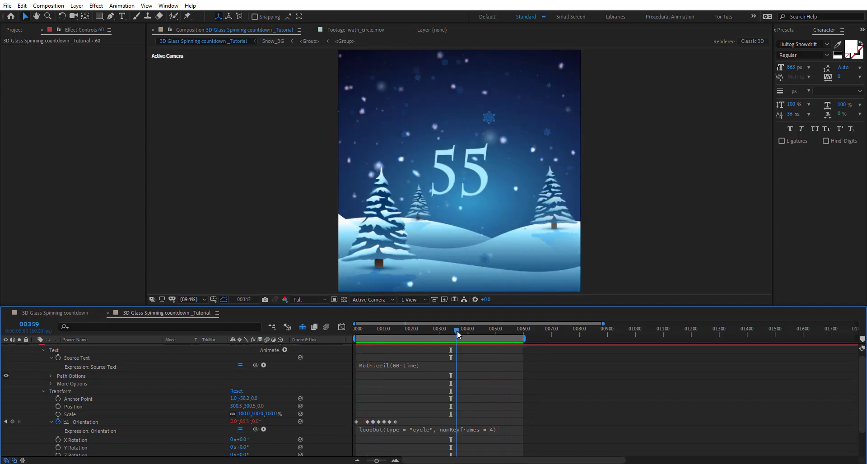
left_click(395, 460)
left_click_drag(444, 460, 415, 461)
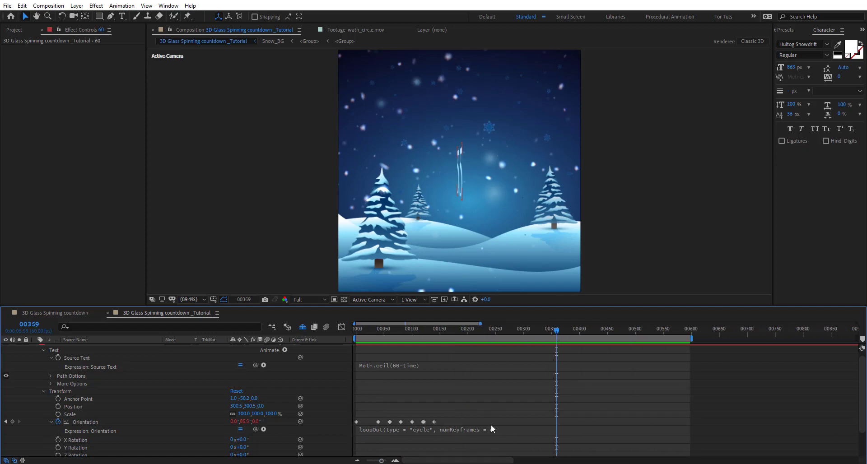
left_click_drag(443, 420, 410, 424)
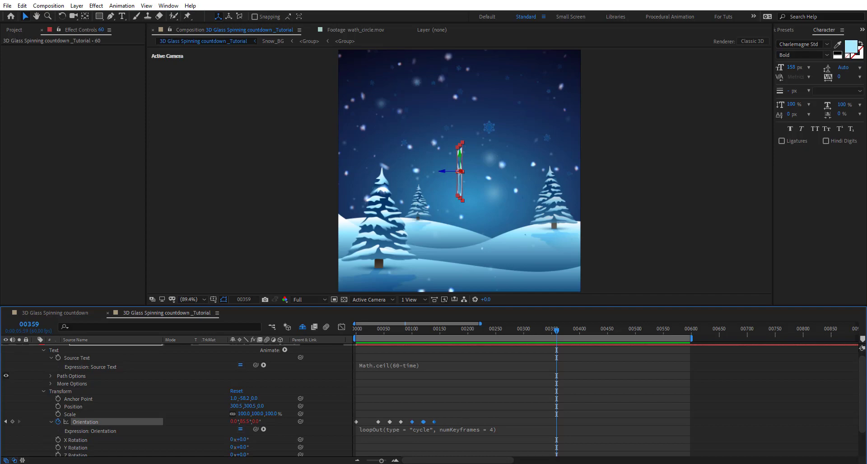
left_click_drag(572, 331, 690, 332)
Return to frame 0, show the whole composition duration and collapse the properties of the 60 text layer
key("Home")
left_click_drag(381, 461, 366, 460)
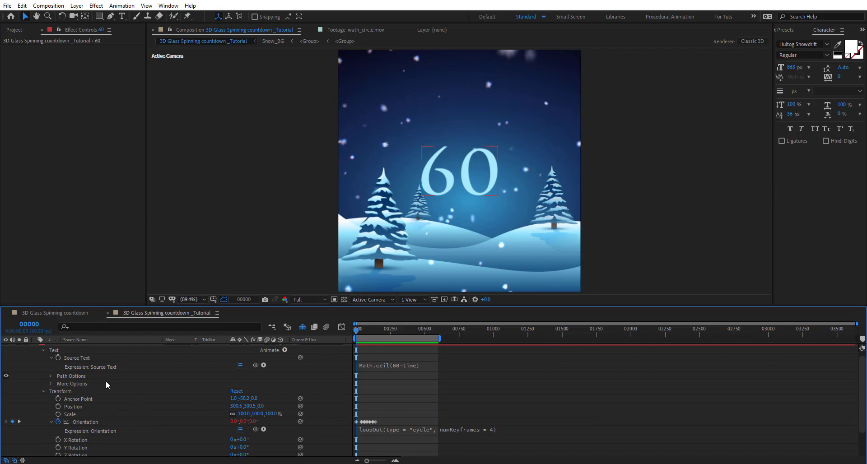
scroll(82, 380, "up", 1)
left_click(36, 349)
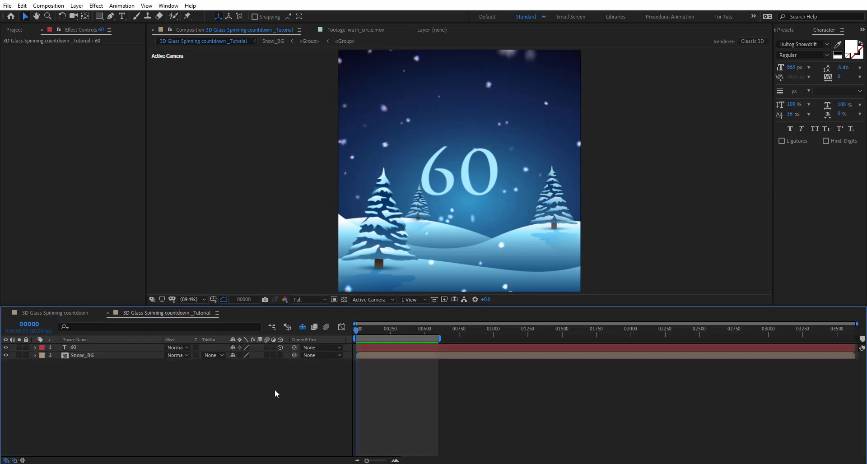
Switch the composition's 3D renderer to Ray-traced 3D (Deprecated) and accept its existing renderer options
left_click_drag(396, 332, 402, 335)
left_click(107, 347)
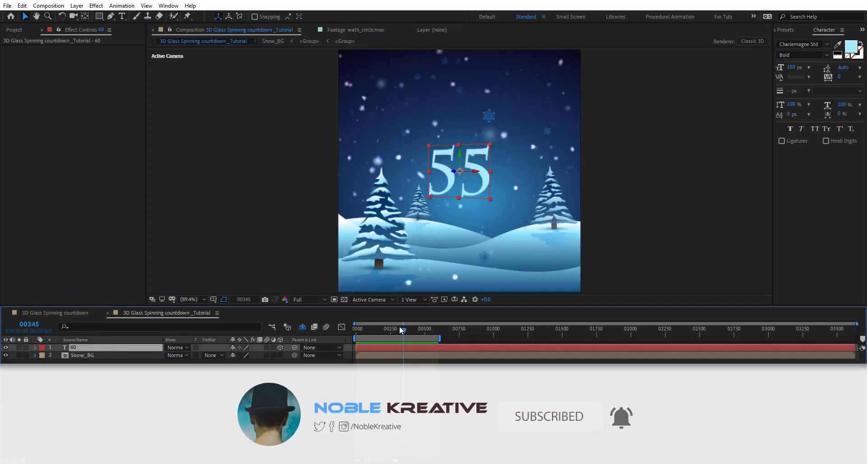
left_click(750, 40)
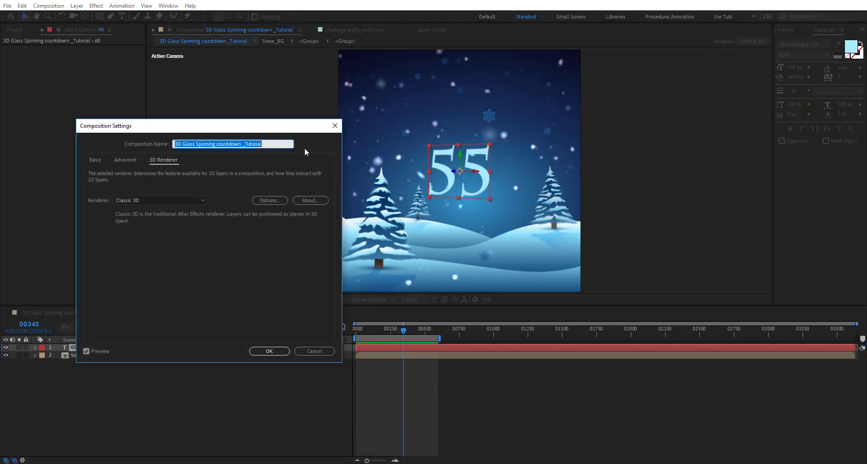
left_click(189, 196)
left_click(138, 234)
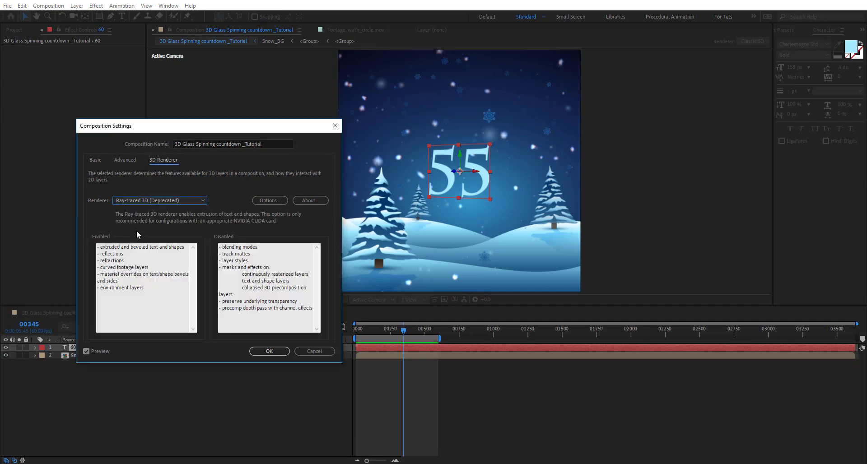
left_click(269, 351)
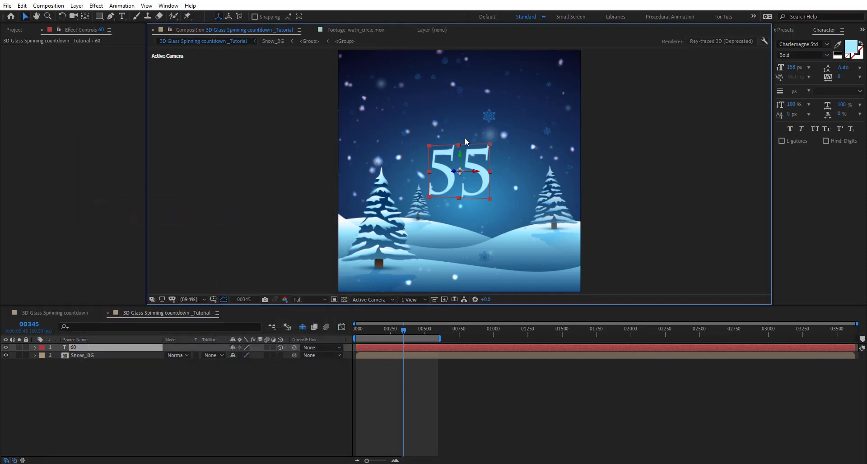
left_click(764, 42)
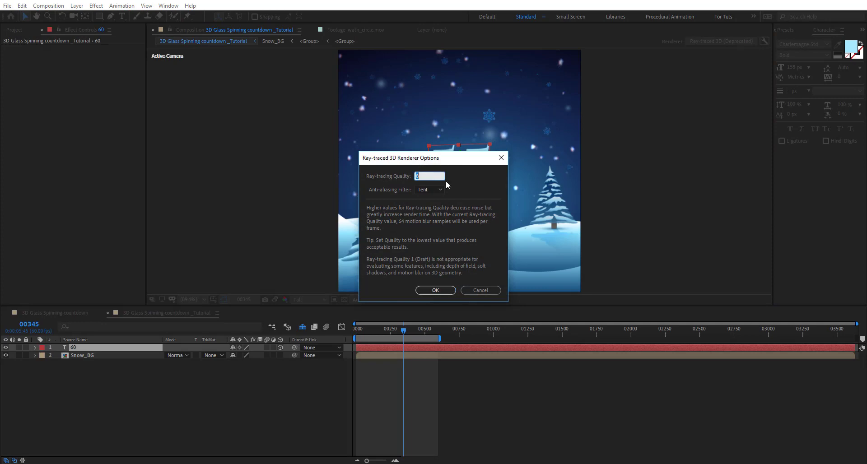
key("Return")
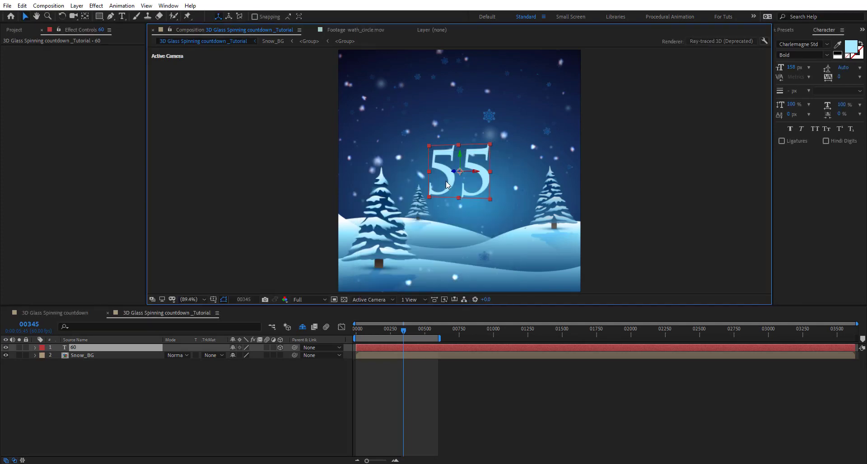
Set the Extrusion Depth of the 60 text layer to 10 and look closely at the thickened number
mouse_move(403, 333)
left_mouse_down()
mouse_move(373, 332)
mouse_move(400, 328)
left_mouse_up()
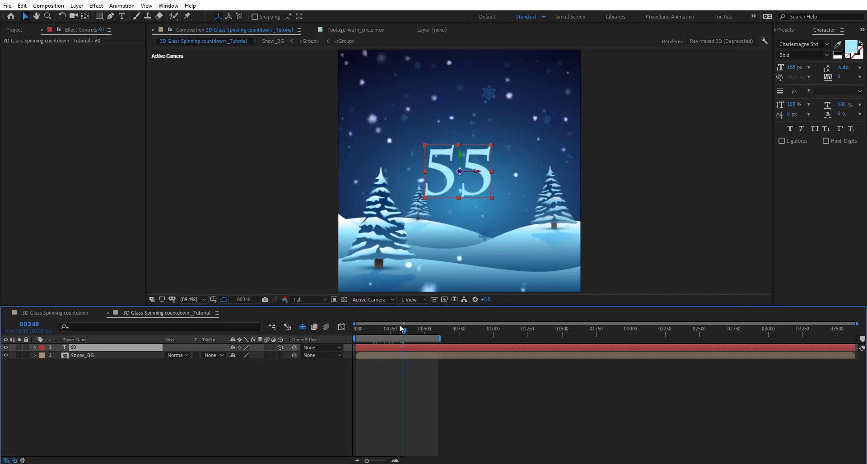
left_click(34, 348)
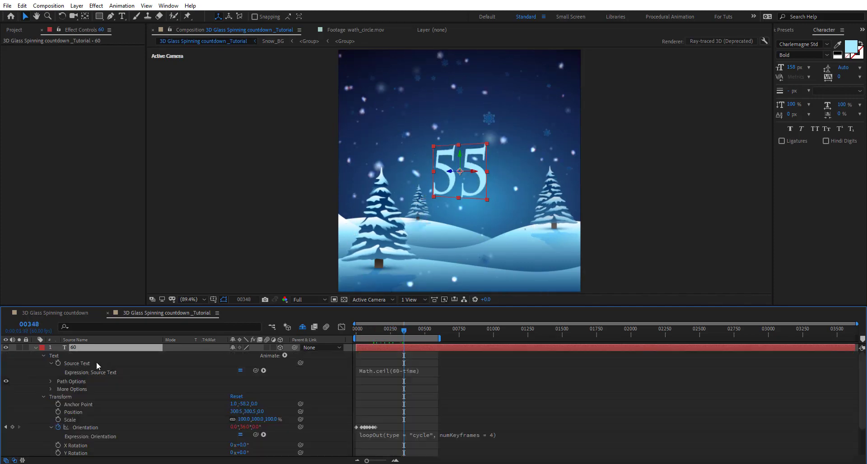
left_click(51, 406)
left_click(43, 397)
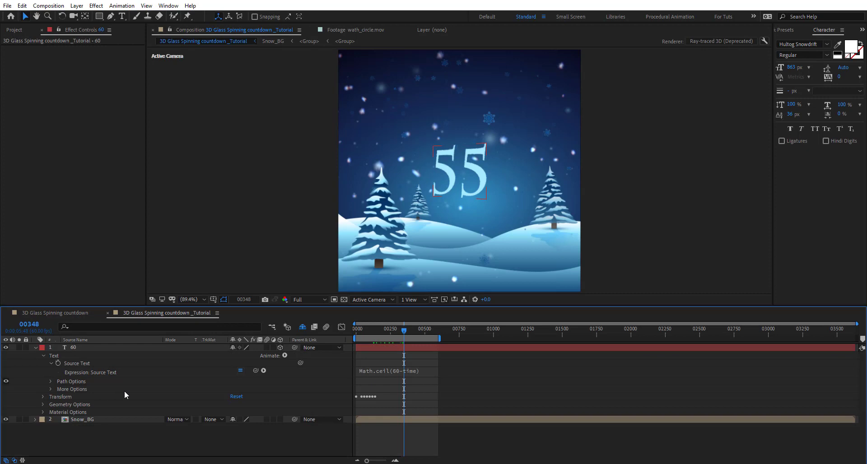
left_click(43, 405)
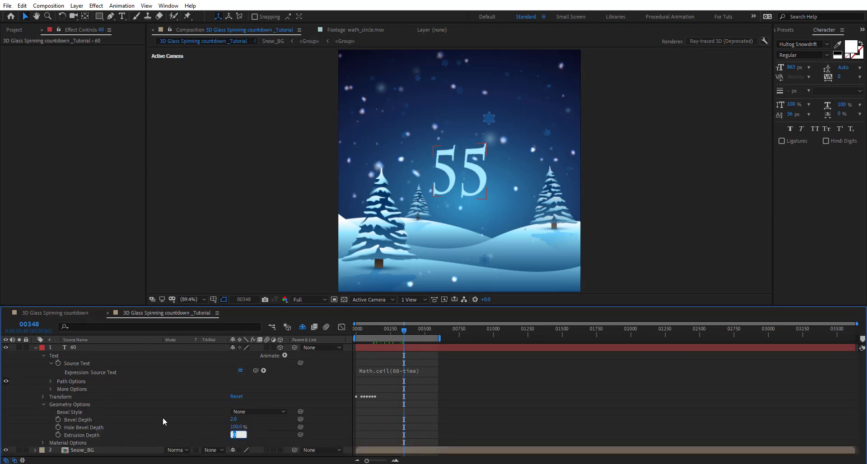
key("Return")
key("period")
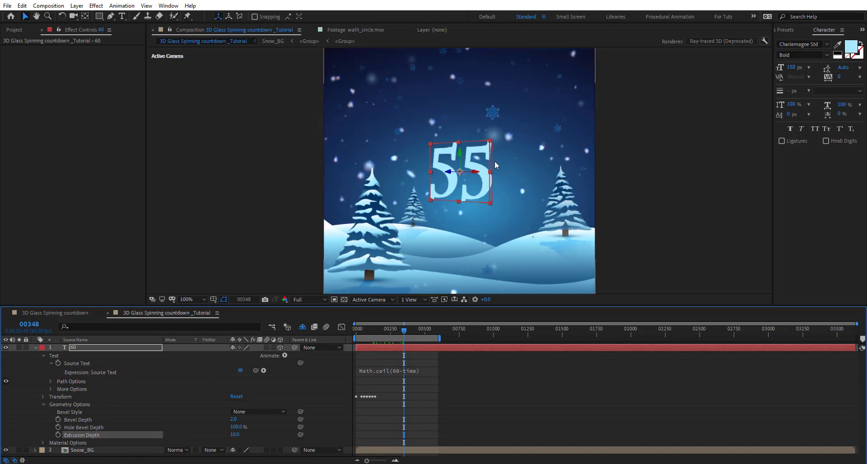
Go to frame 227 and add a white ambient light to the composition
left_click_drag(407, 335, 387, 335)
right_click(378, 379)
mouse_move(386, 294)
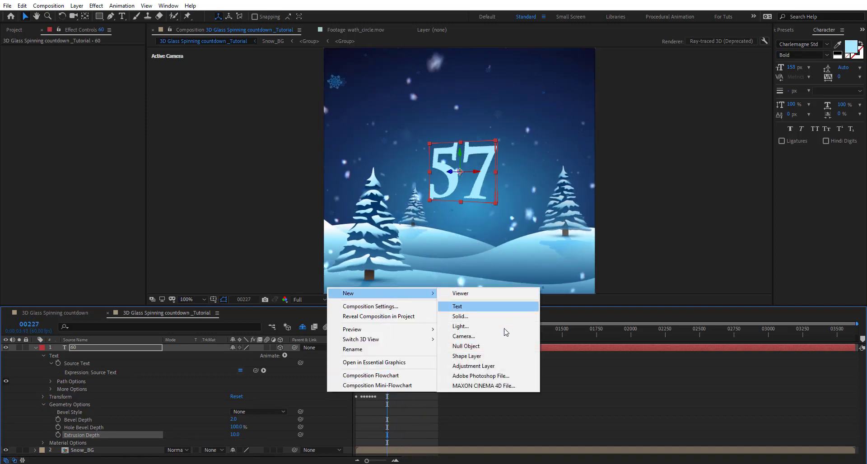
left_click(479, 328)
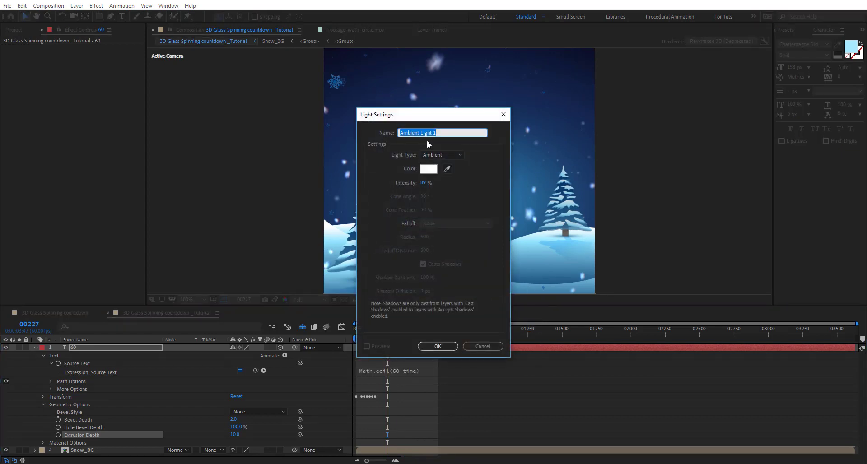
left_click(439, 346)
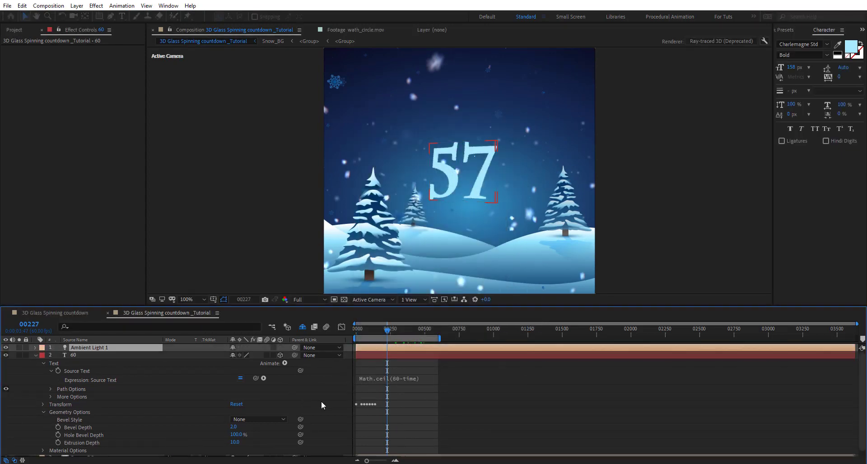
Add a point light and move it close to the number so that it lights the extruded edges
right_click(326, 397)
mouse_move(424, 299)
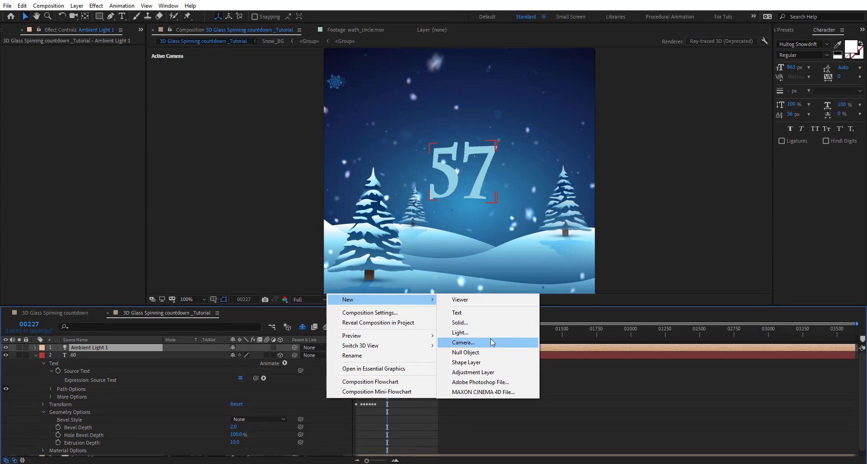
left_click(469, 332)
left_click(456, 154)
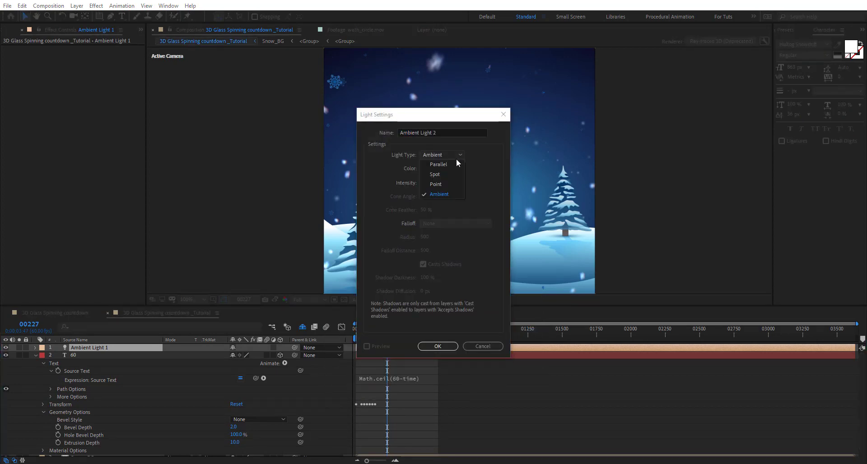
left_click(440, 188)
left_click(434, 346)
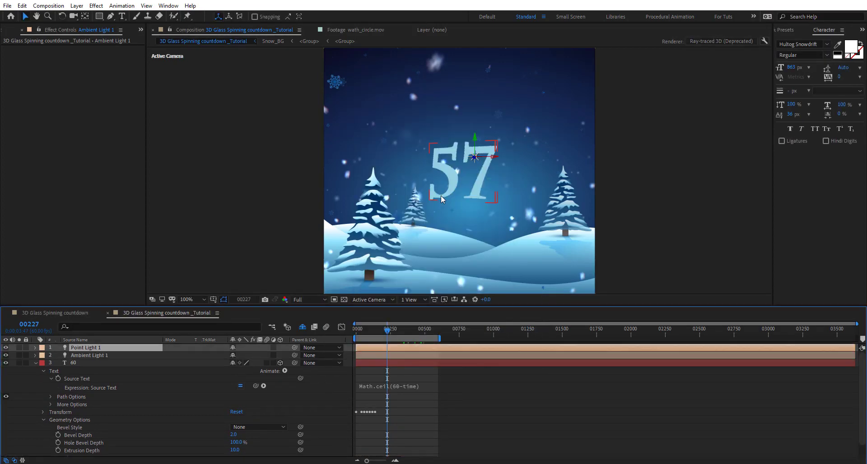
left_click_drag(475, 158, 245, 204)
left_click_drag(452, 199, 369, 201)
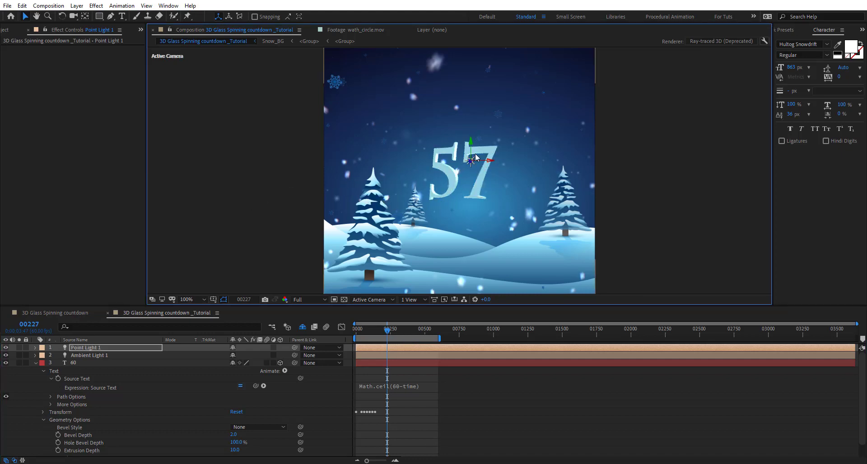
Duplicate Point Light 1 and move the copy in front of the number, towards its upper corner
left_click(93, 350)
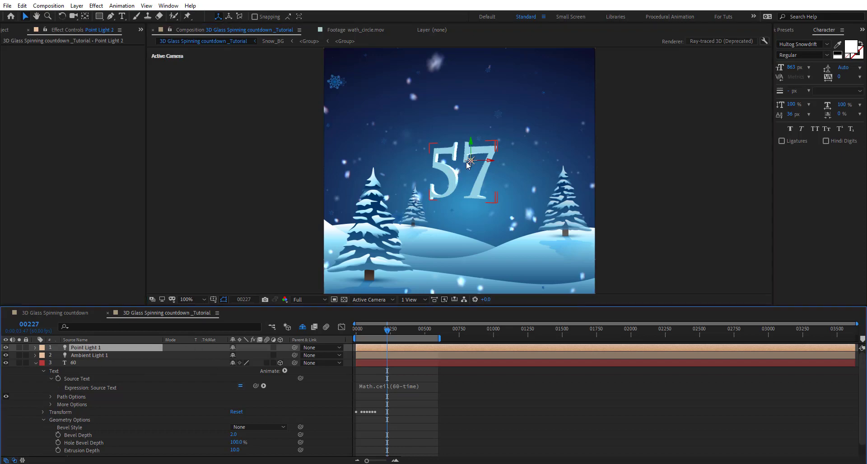
key("ctrl+d")
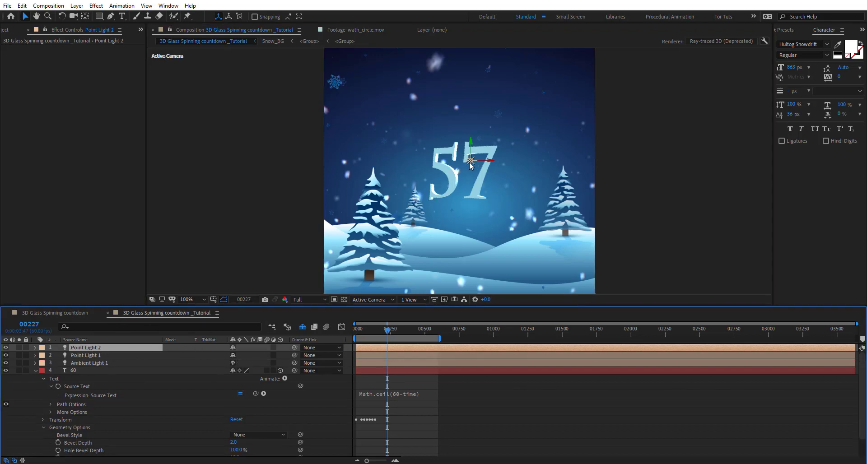
left_click(470, 163)
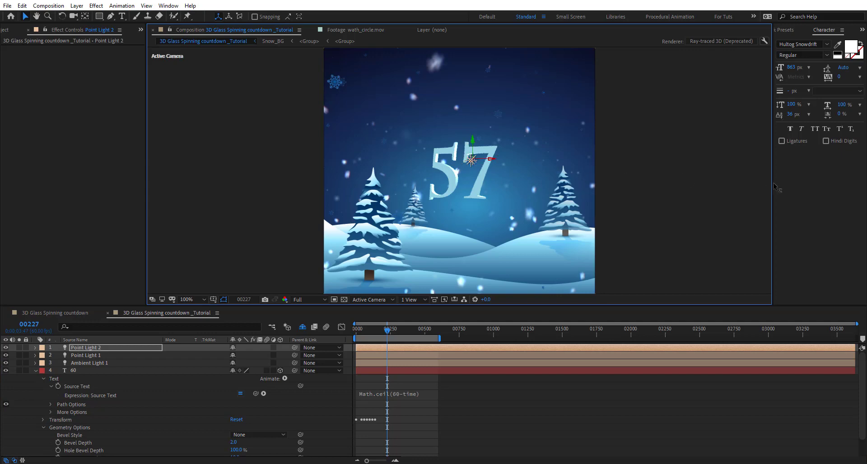
left_click_drag(773, 186, 860, 197)
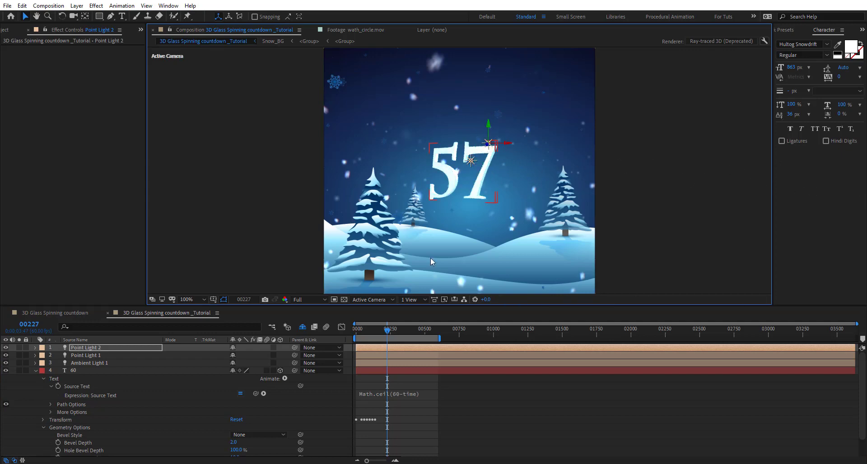
Move Point Light 2 far to the number's left using the Custom View 1 and Top views, and lower its intensity to about -3%
left_click(368, 300)
left_click(377, 384)
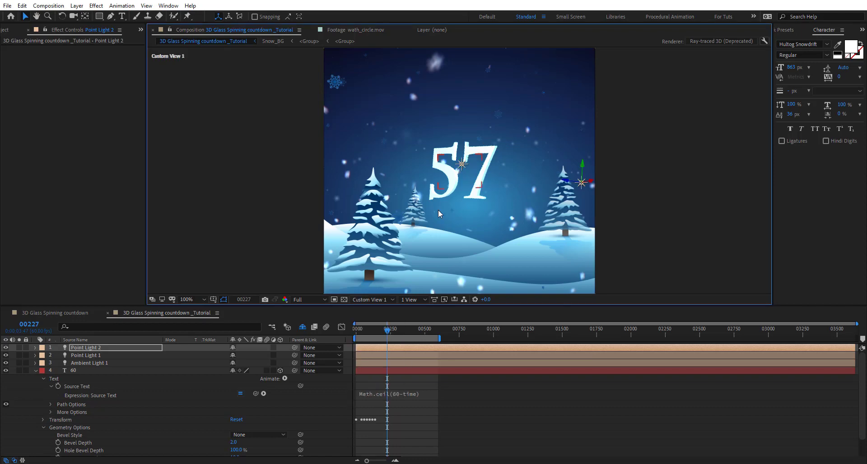
left_click_drag(402, 156, 516, 209)
key("v")
left_click(391, 299)
left_click(363, 341)
scroll(456, 179, "down", 4)
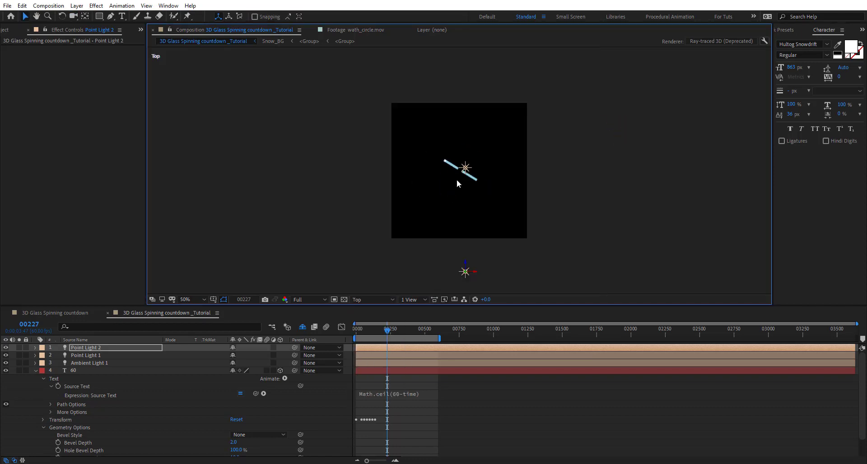
scroll(417, 203, "up", 4)
left_click(391, 300)
left_click(364, 318)
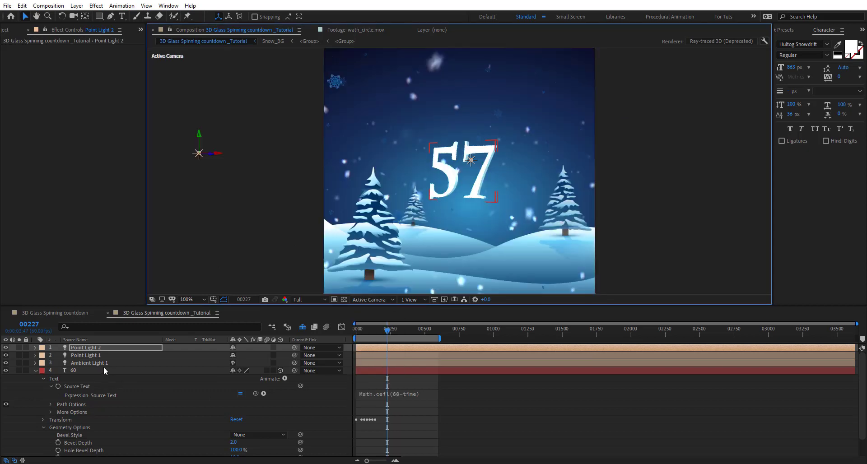
key("t")
left_click_drag(234, 365, 183, 365)
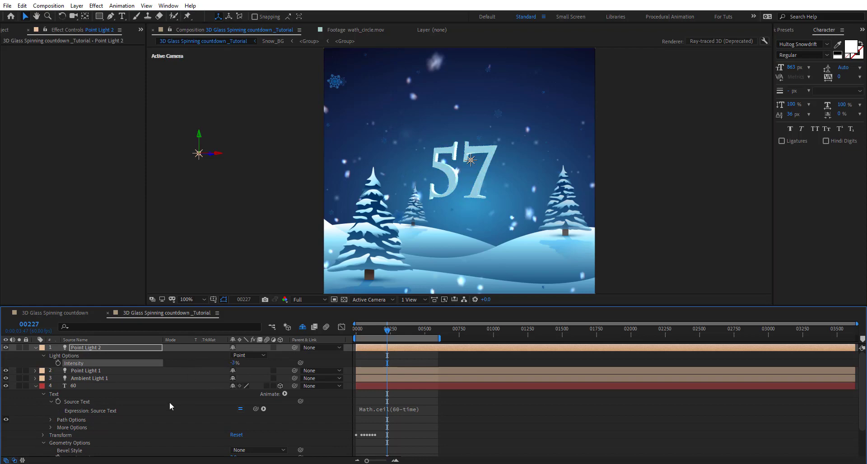
Set the 60 text layer's material Transparency to 100% and shift the number slightly up and to the right
scroll(154, 411, "down", 2)
left_click(110, 437)
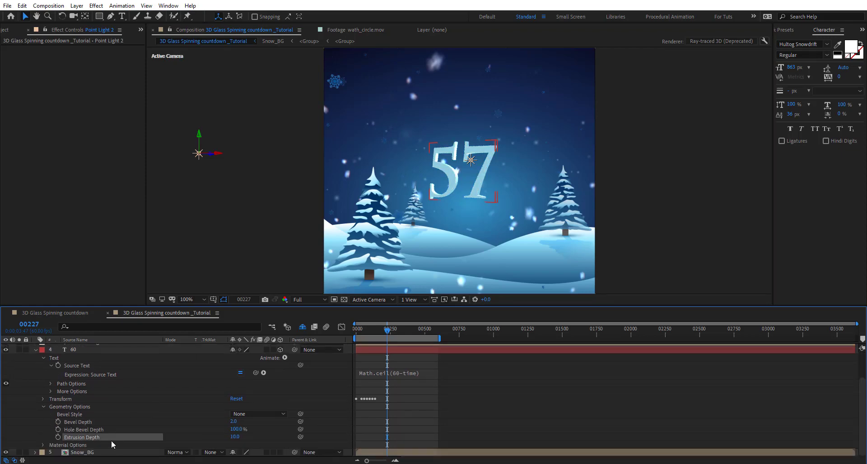
left_click(42, 446)
scroll(133, 385, "down", 5)
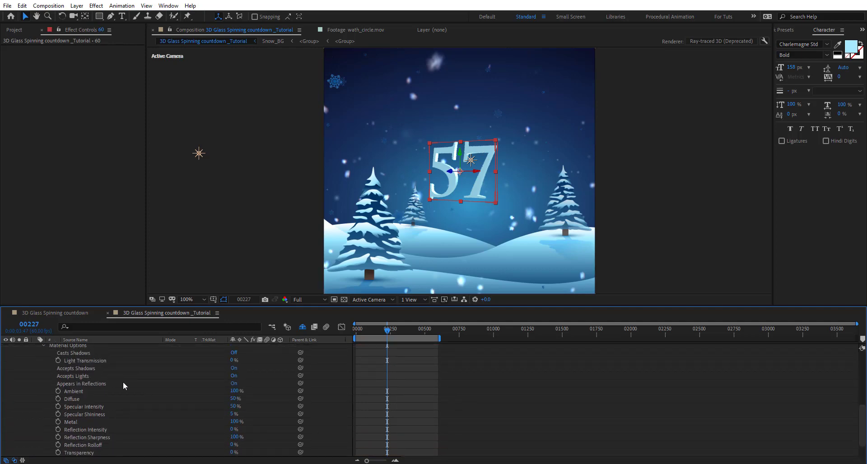
scroll(150, 419, "down", 1)
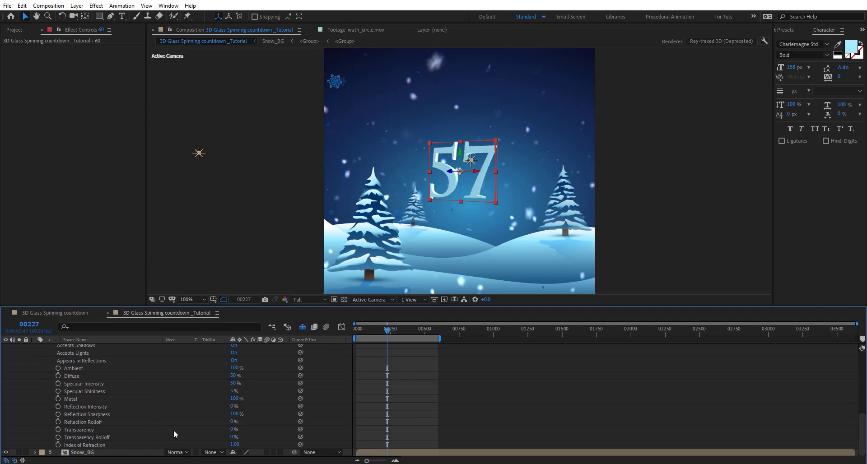
left_click_drag(231, 430, 322, 424)
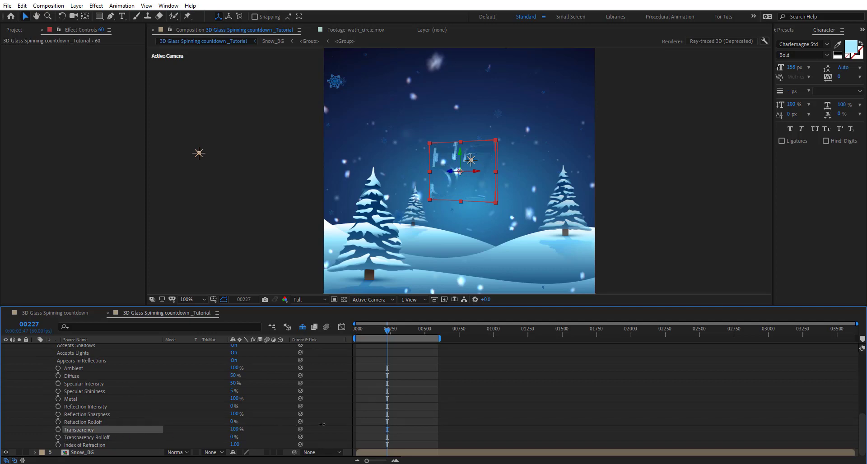
left_click_drag(451, 182, 417, 186)
mouse_move(450, 158)
left_mouse_down()
mouse_move(474, 149)
mouse_move(466, 159)
left_mouse_up()
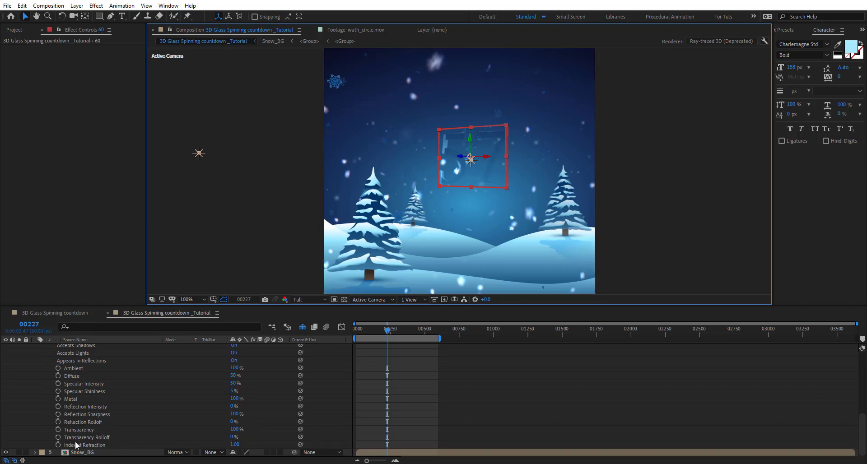
Set the text's Transparency Rolloff to 40% and inspect the number's glass edges and its material options
left_click_drag(231, 437, 248, 435)
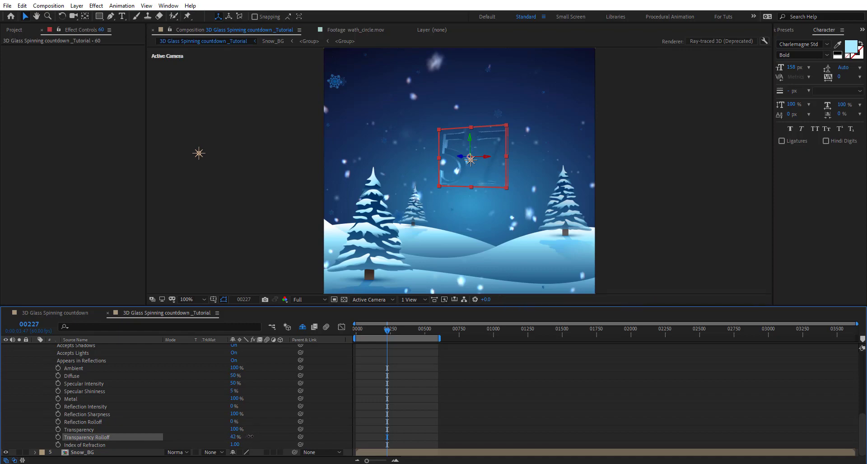
key("period")
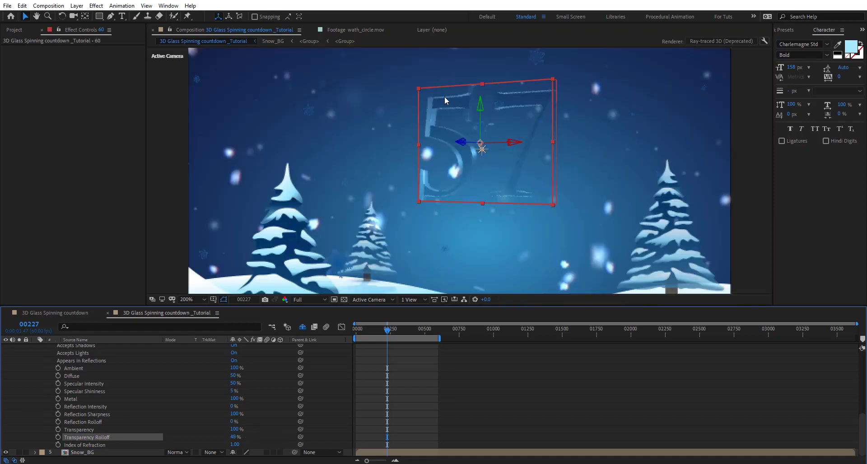
left_click(90, 407)
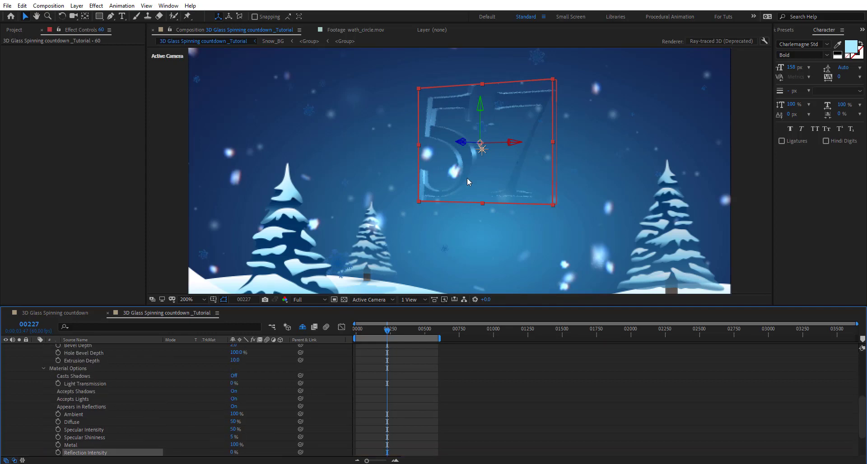
key("comma")
scroll(132, 378, "up", 2)
scroll(132, 382, "up", 3)
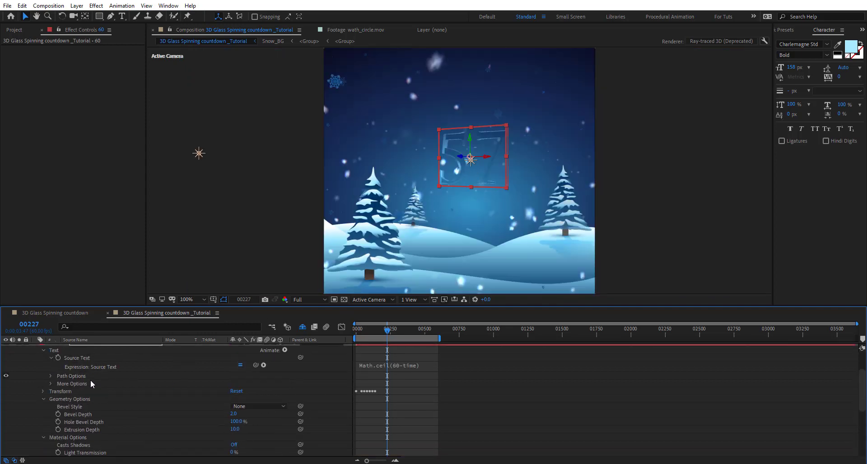
Duplicate the Snow_BG layer and turn the lowest copy into an environment layer
scroll(60, 378, "up", 2)
left_click(35, 386)
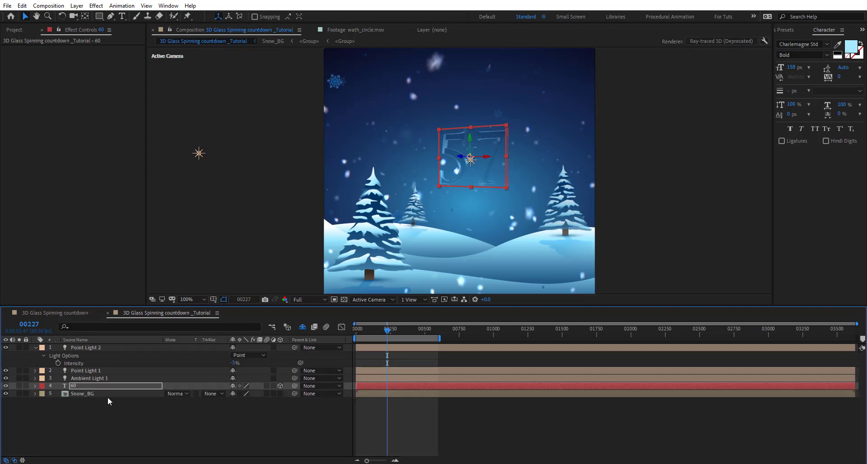
left_click(112, 397)
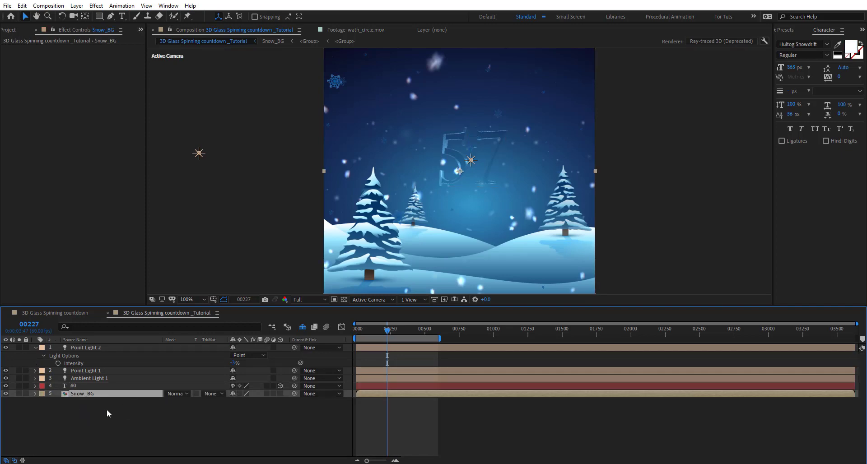
key("ctrl+d")
left_click(98, 401)
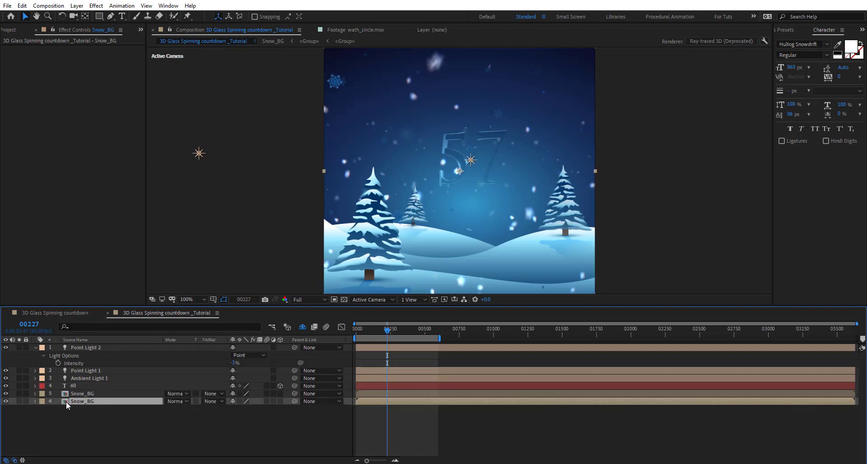
right_click(107, 402)
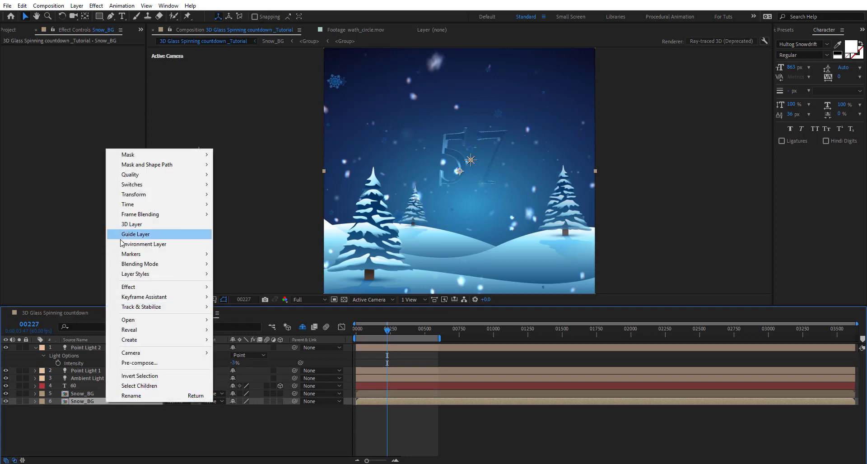
left_click(164, 247)
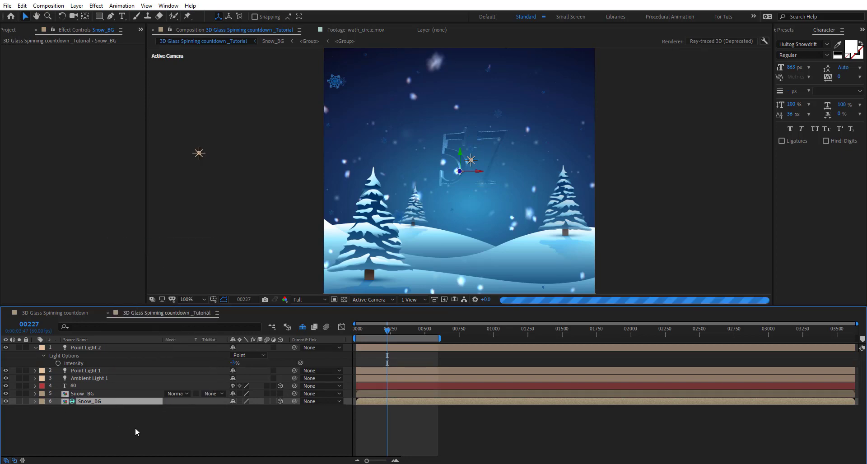
Solo the environment Snow_BG with the 60 text and set its rotation to X -4°, Y 194° and Z -34°
key("period")
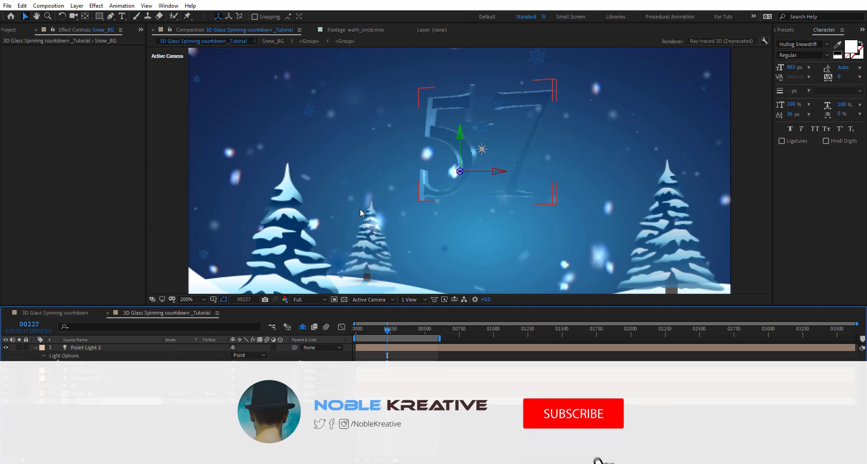
left_click(19, 402)
key("comma")
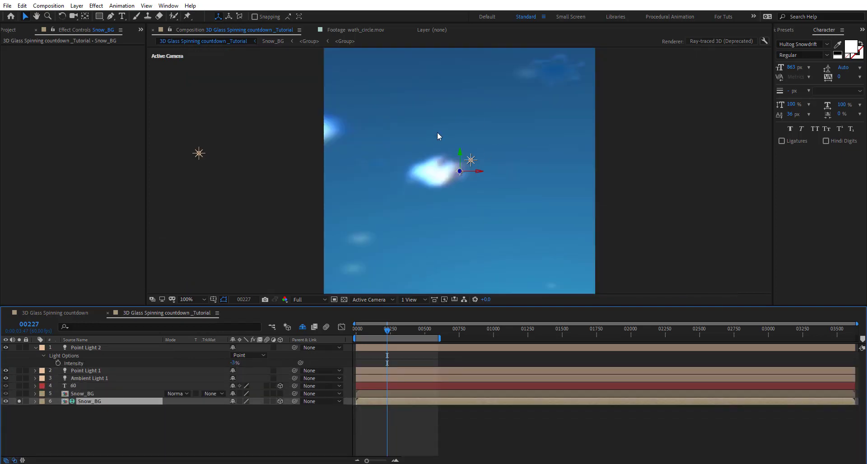
left_click(35, 402)
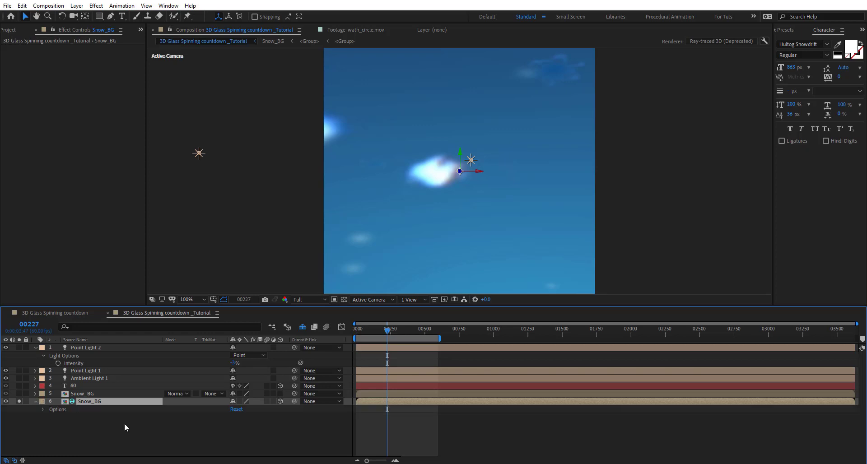
left_click(43, 409)
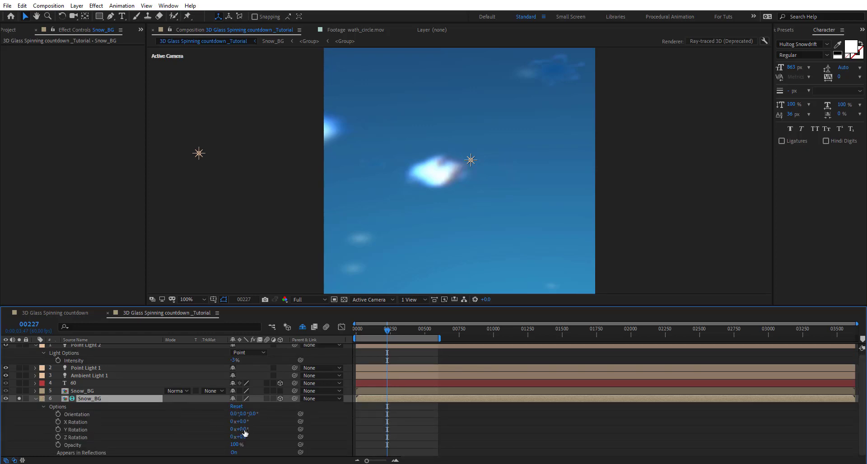
left_click(284, 429)
left_click_drag(284, 428, 297, 430)
left_click_drag(244, 422, 229, 436)
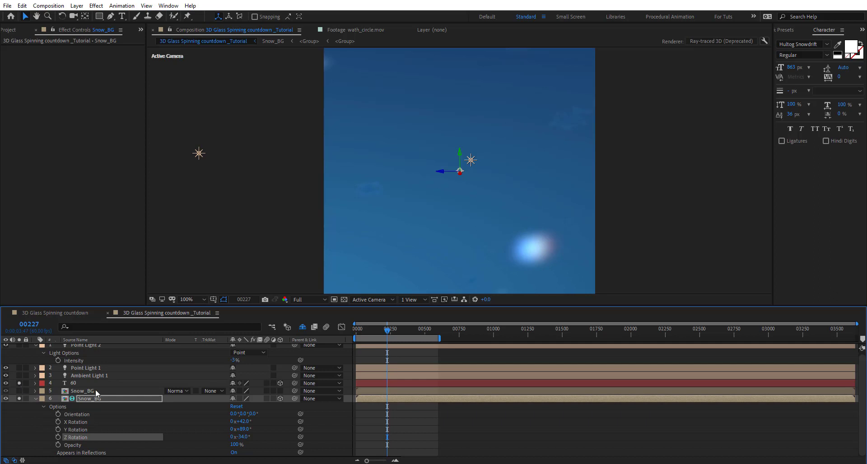
left_click_drag(243, 423, 289, 423)
scroll(488, 161, "up", 2)
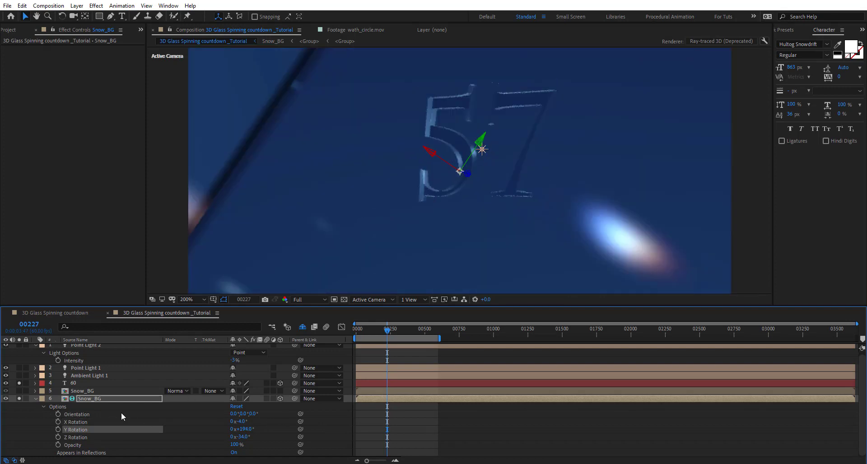
Raise the 60 text layer's material Reflection Intensity to about 81%
left_click(58, 384)
left_click(35, 383)
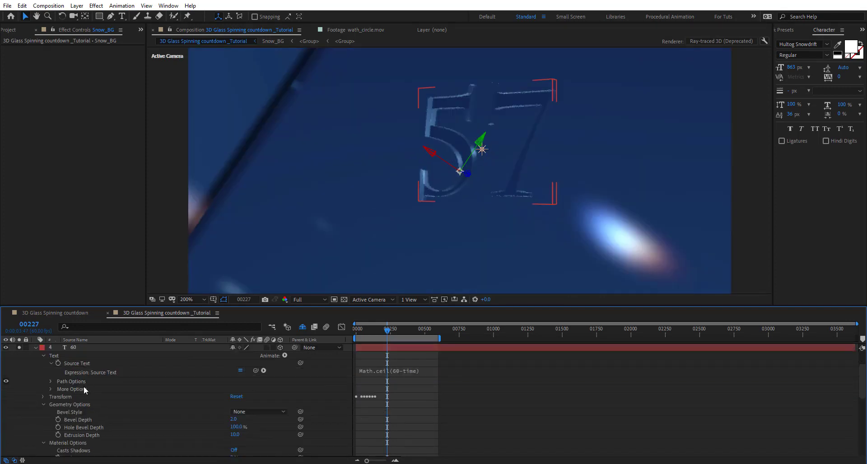
scroll(83, 388, "down", 5)
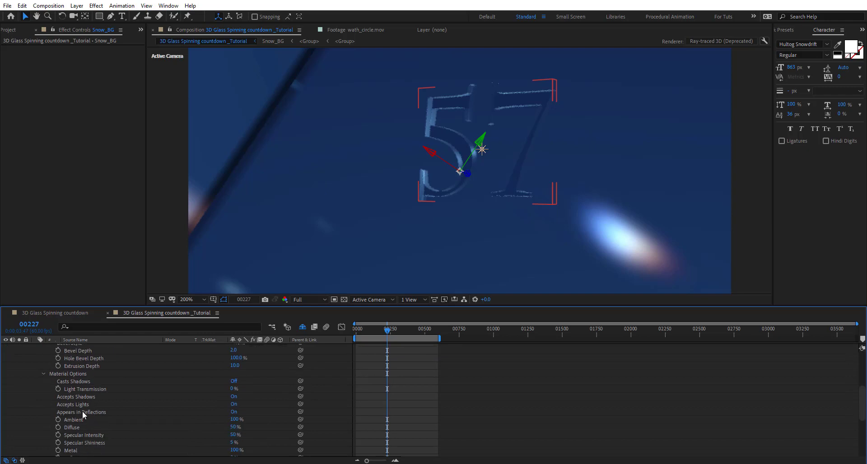
scroll(83, 411, "down", 2)
left_click(80, 436)
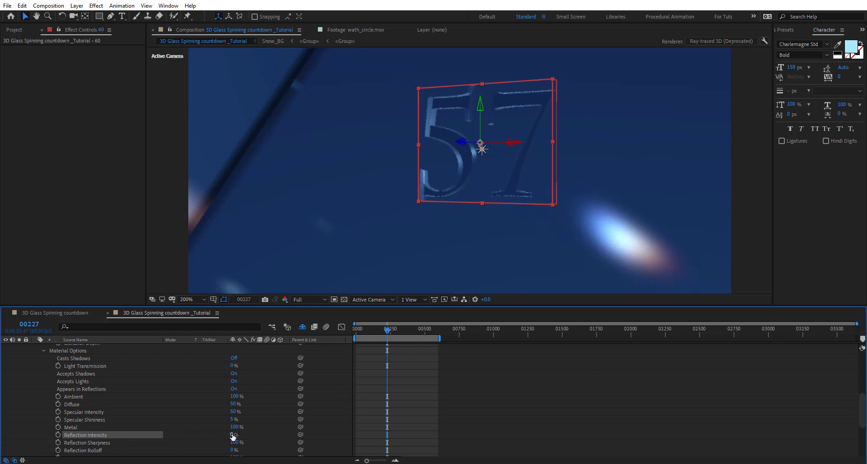
left_click_drag(232, 436, 268, 434)
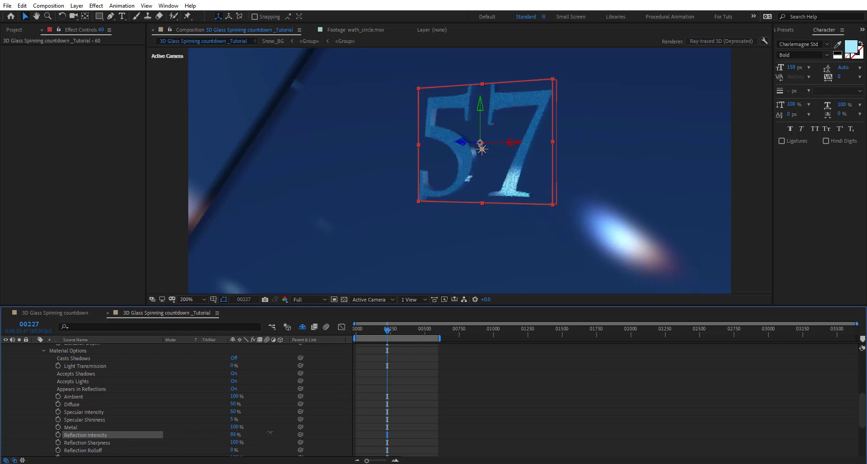
Set the environment layer's X Rotation to 14° and Y Rotation to 237°, and end the solo view so all layers show
scroll(158, 399, "down", 6)
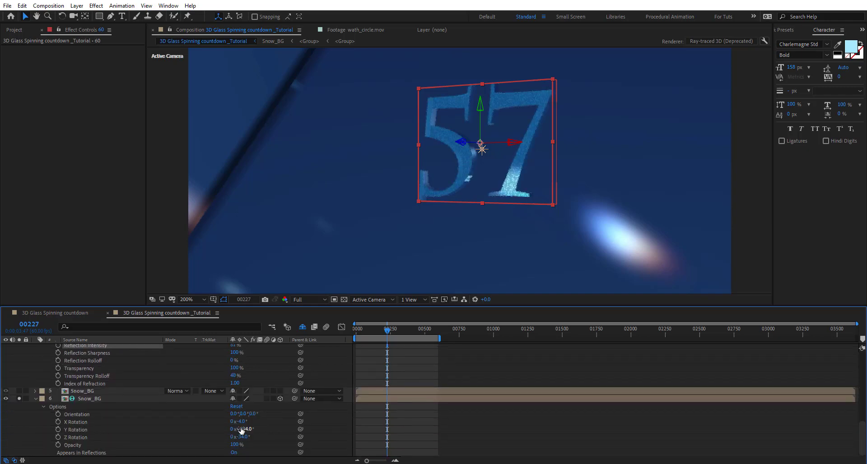
left_click_drag(239, 429, 255, 427)
mouse_move(255, 427)
left_mouse_down()
mouse_move(244, 421)
mouse_move(259, 420)
mouse_move(250, 420)
left_mouse_up()
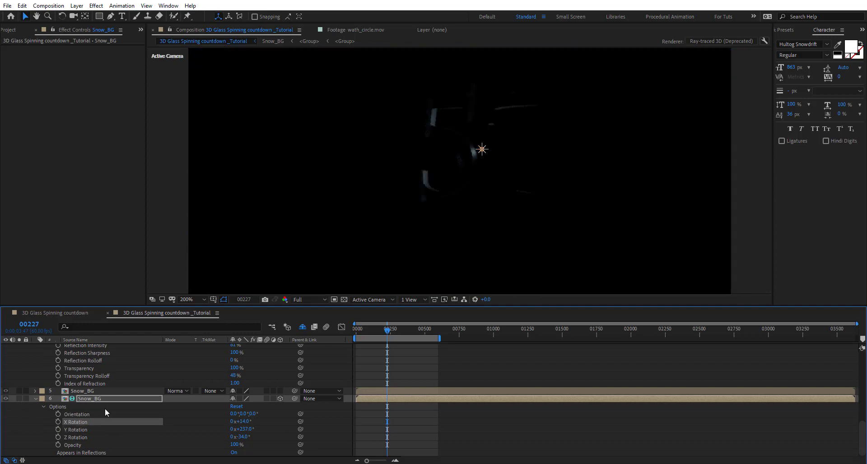
scroll(109, 404, "up", 5)
scroll(36, 385, "up", 8)
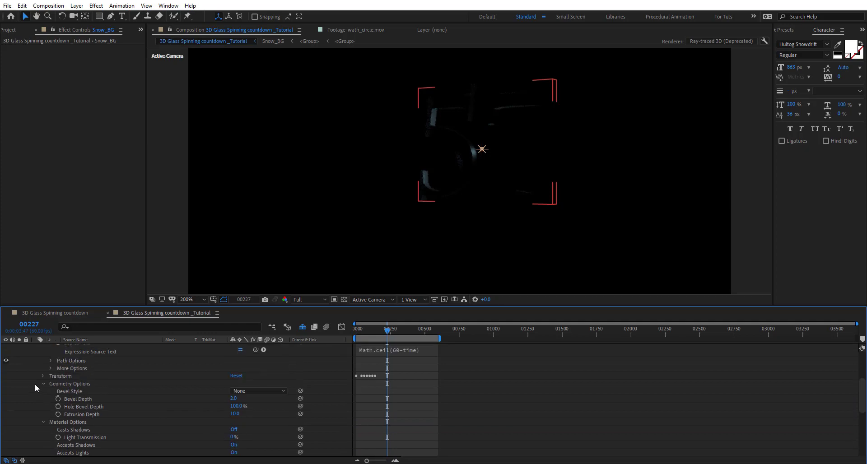
left_click(35, 386)
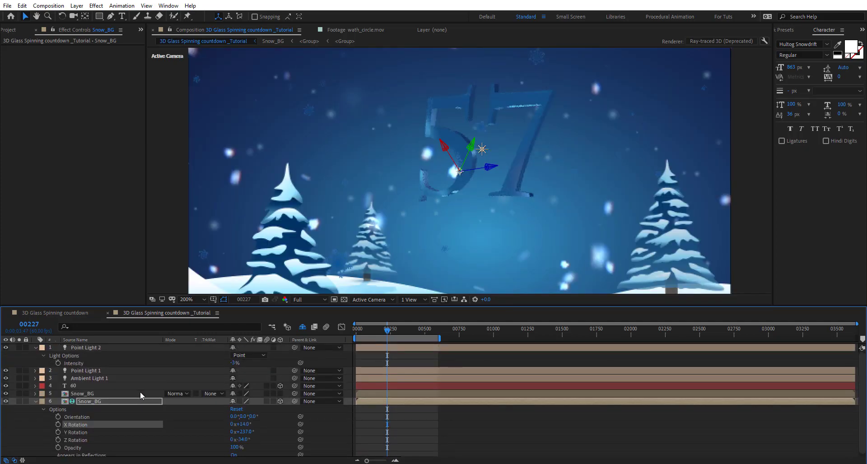
key("comma")
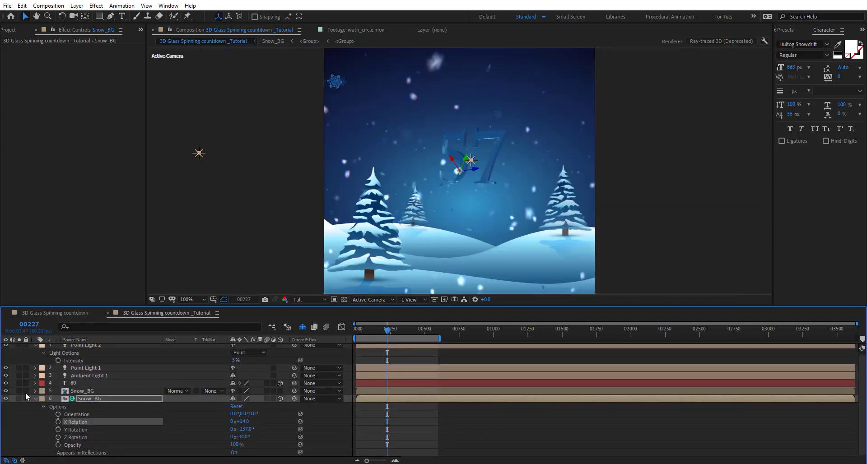
Set the environment layer's Appears in Reflections to Only, hiding the regular Snow_BG layer during the change and showing it again
left_click(5, 391)
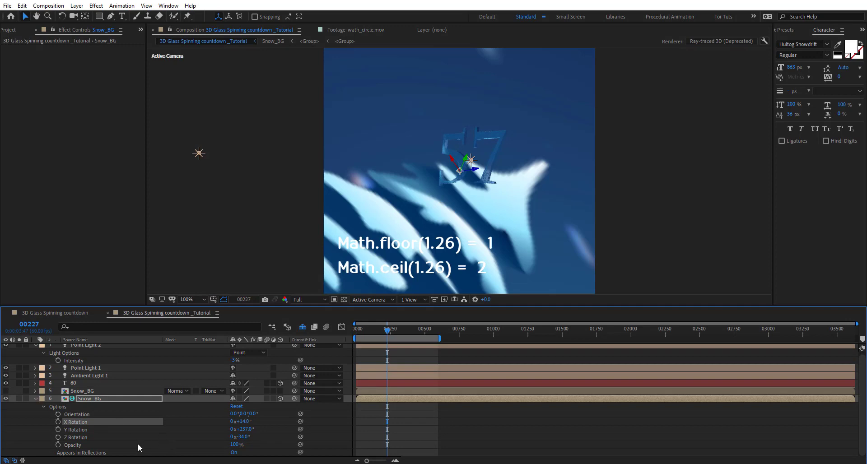
left_click(234, 453)
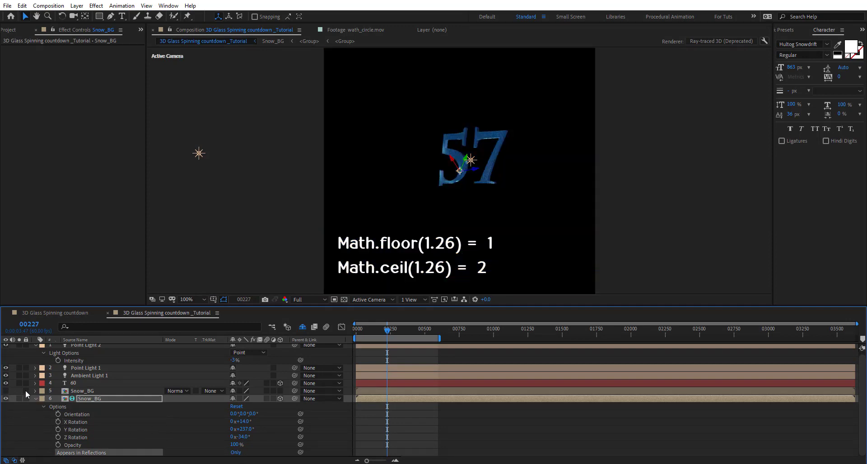
left_click(6, 391)
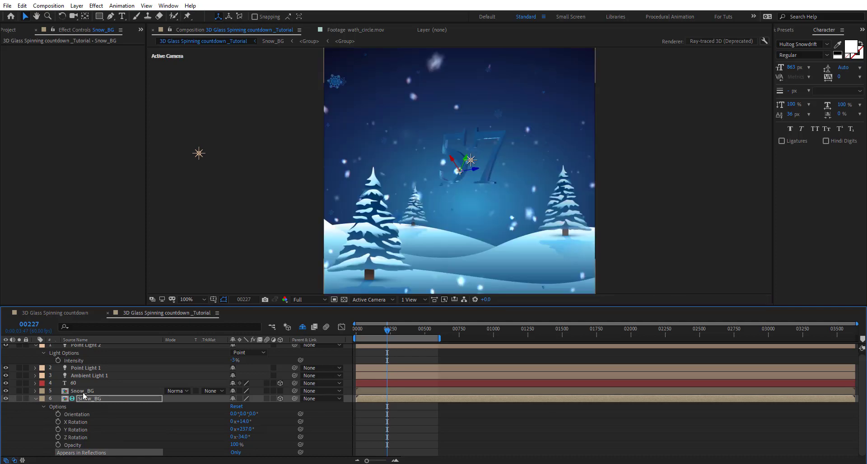
left_click(35, 399)
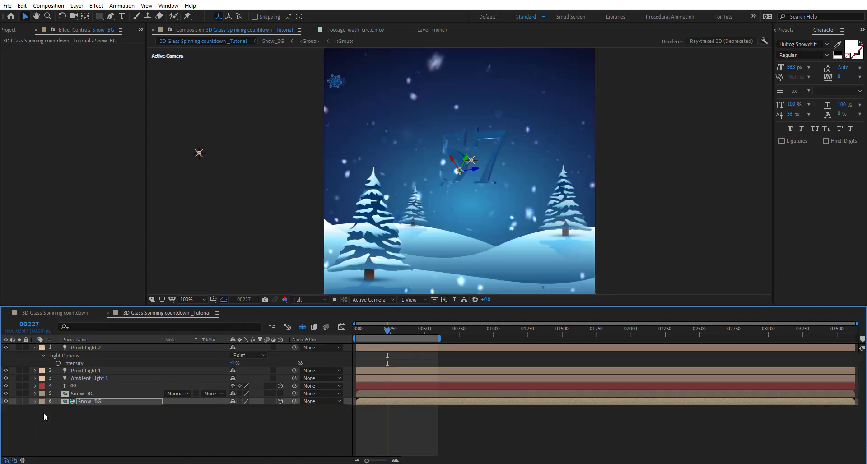
Reveal the shy layers, turn off visibility of the Math.ceil and Math.floor text layers, and hide the shy layers again
left_click(302, 327)
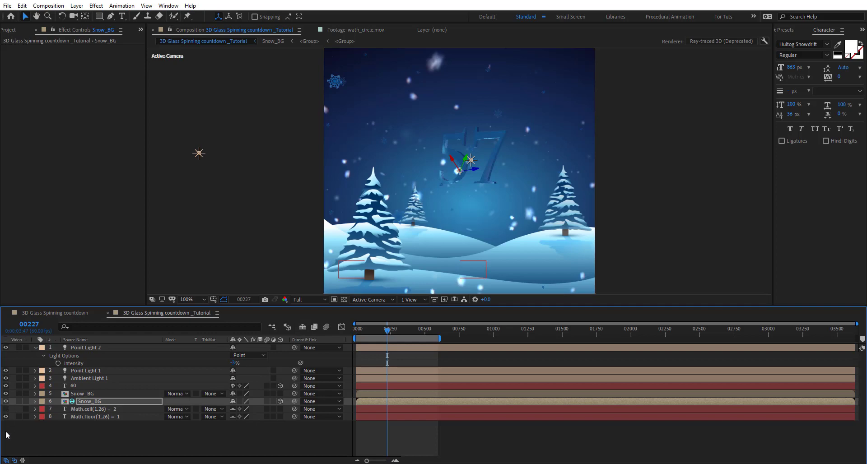
left_click(303, 327)
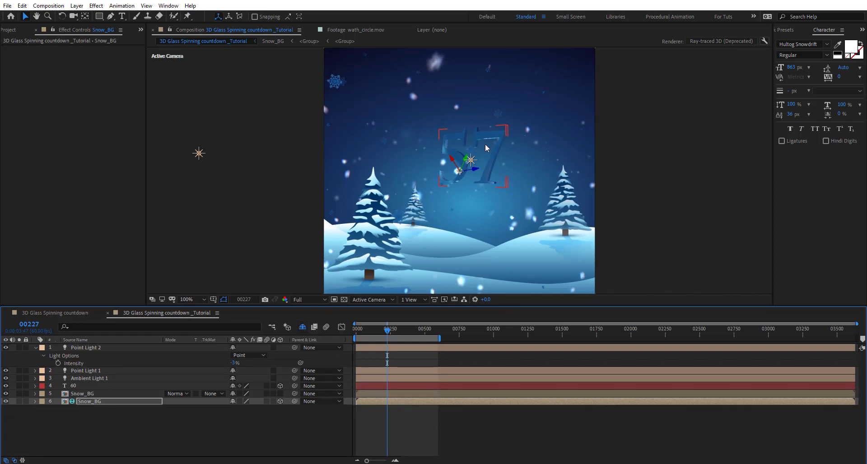
Set the environment layer's X Rotation to 52° to change the reflections on the number
left_click(35, 401)
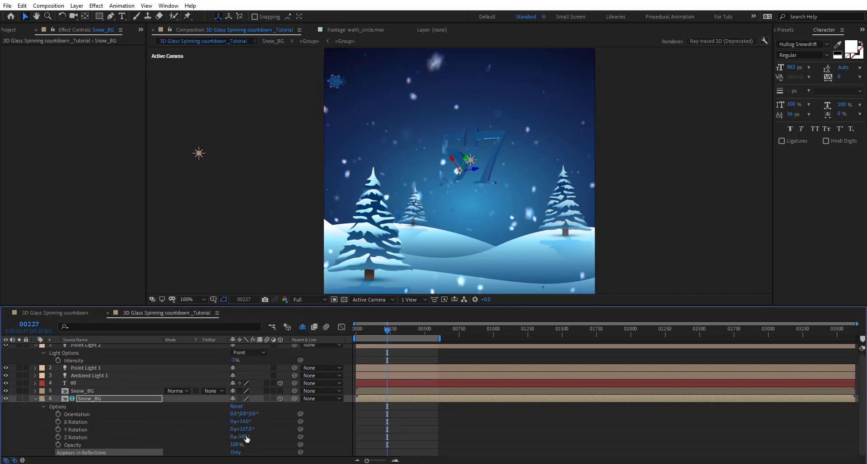
left_click_drag(256, 420, 257, 421)
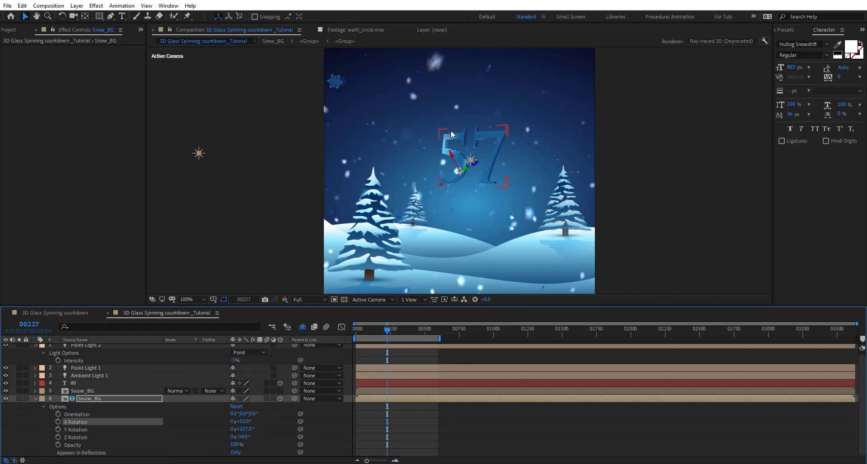
key("period")
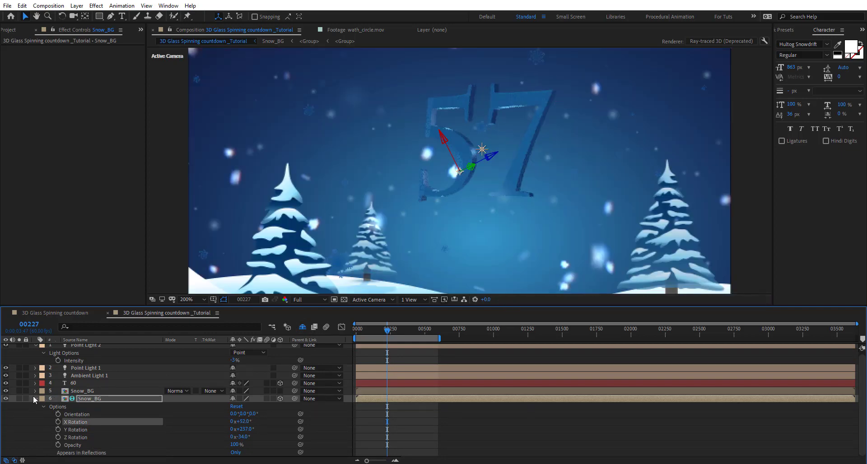
Duplicate the 60 text layer
left_click(78, 383)
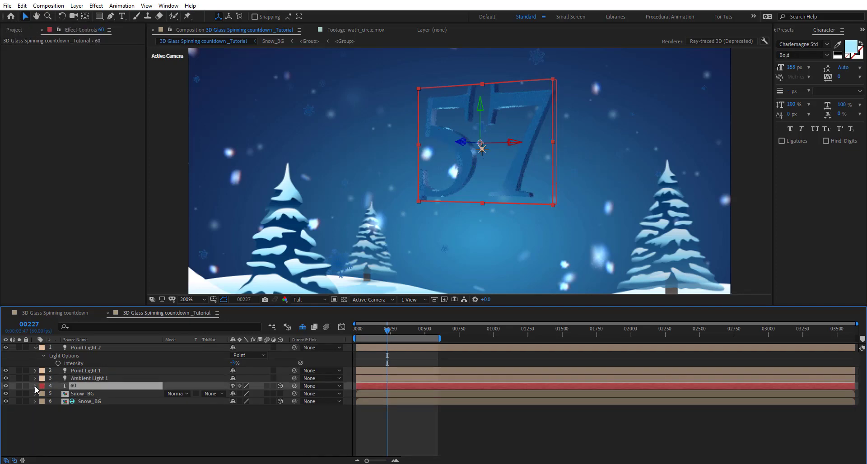
left_click(35, 383)
left_click(42, 403)
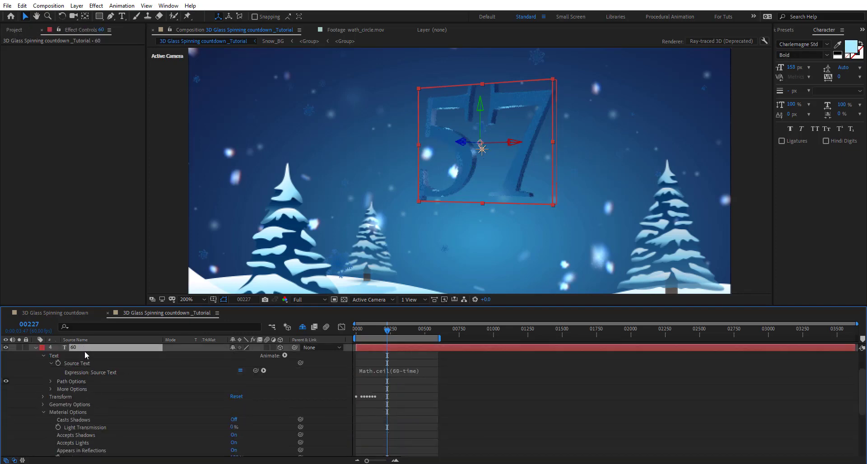
key("ctrl+d")
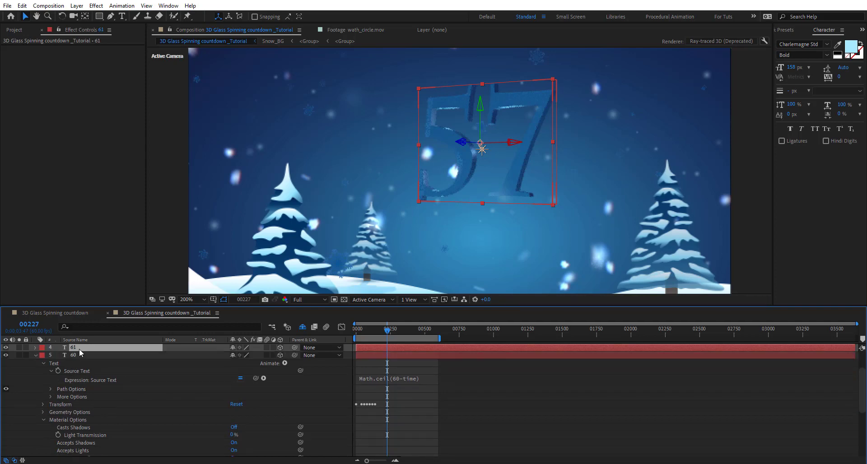
Set the duplicated text layer's Extrusion Depth to 15 in its geometry options
scroll(47, 357, "up", 3)
left_click(36, 386)
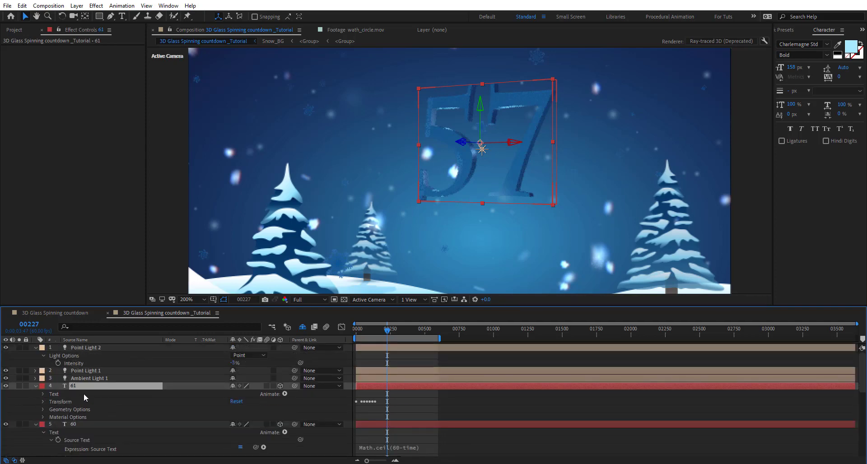
left_click(49, 410)
left_click(43, 409)
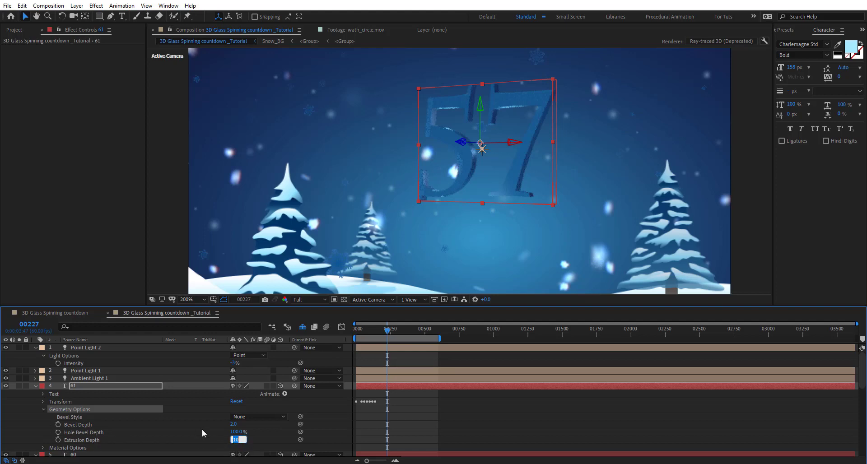
type("15")
key("Return")
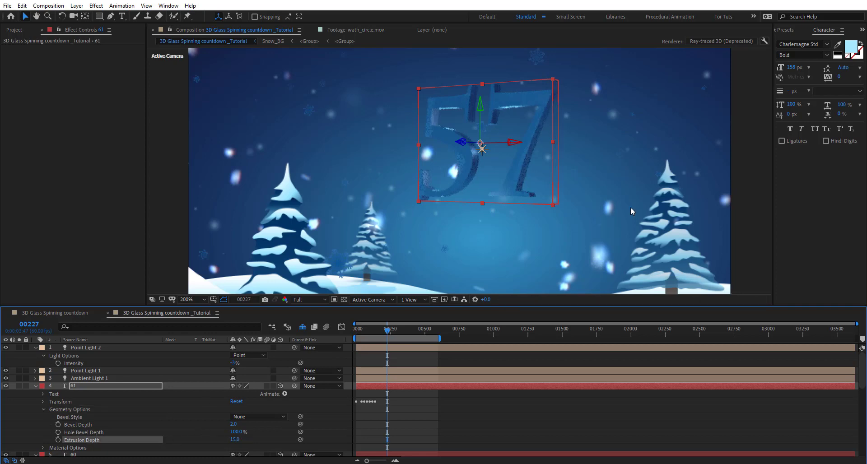
Set the duplicated text layer's fill color to white, FFFFFF
left_click(850, 48)
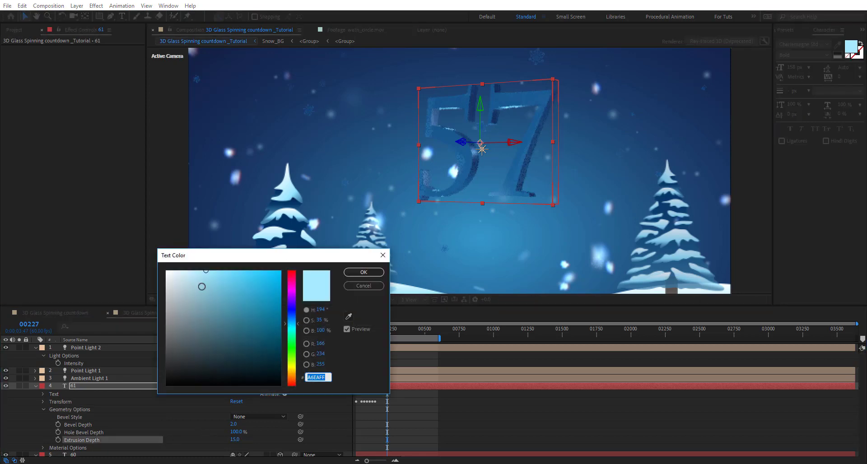
type("FFFFFF")
left_click(364, 272)
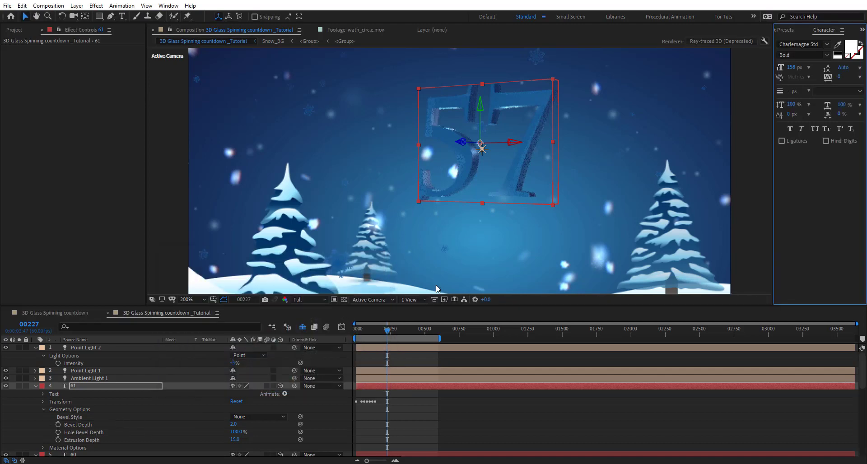
Set the composition's Ray-traced 3D renderer to a Ray-tracing Quality of 4
left_click(764, 42)
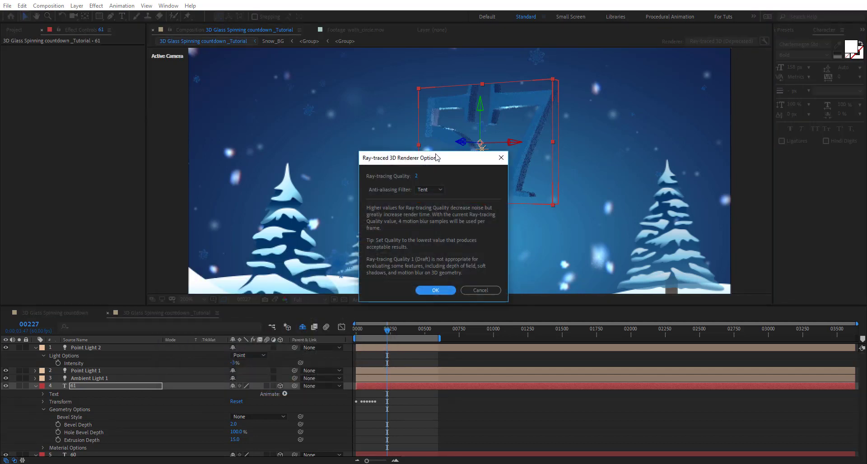
left_click(416, 177)
type("10")
key("Return")
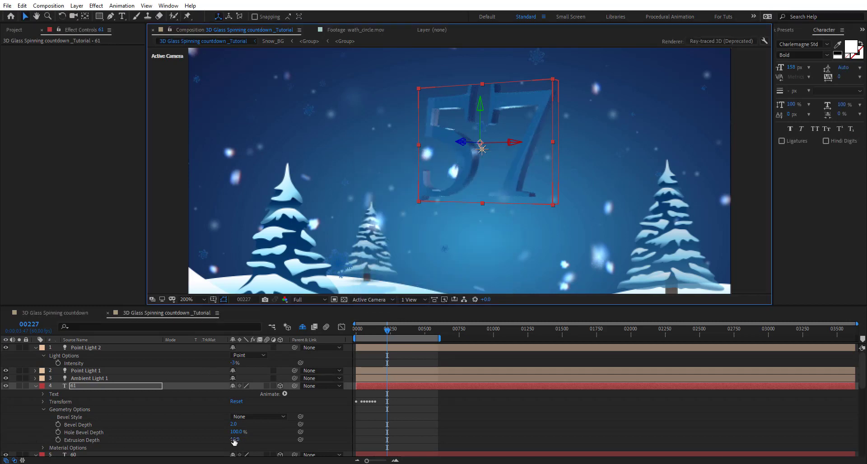
Set the duplicated text layer's Extrusion Depth to 14 and change its fill color to a bright mint green
left_click_drag(234, 441, 234, 440)
left_click(860, 46)
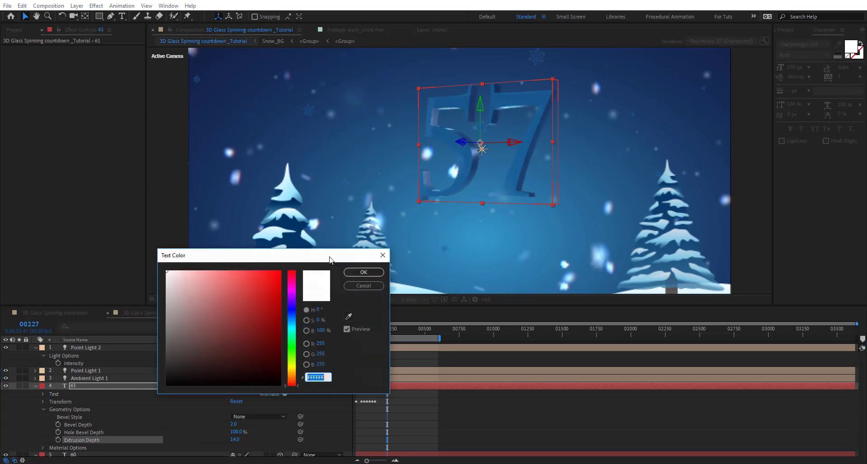
left_click(247, 317)
left_click(269, 329)
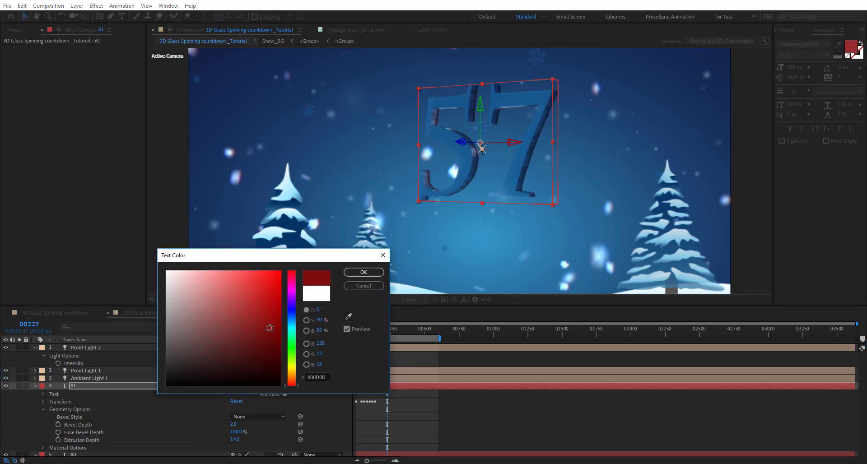
left_click(364, 272)
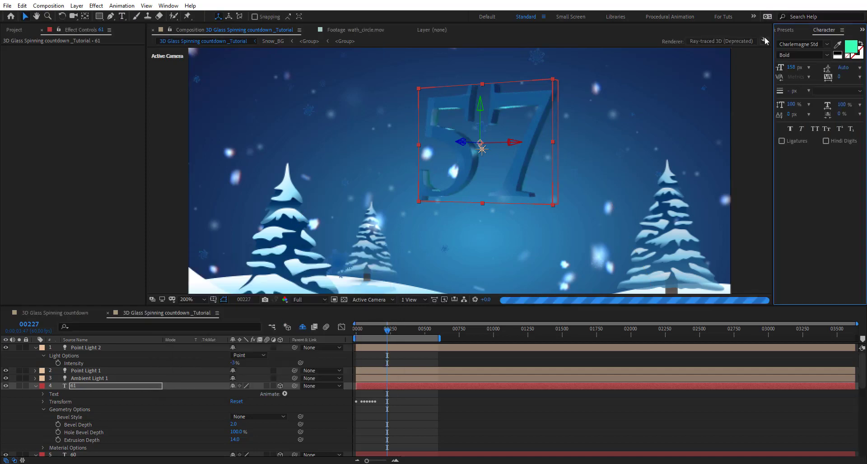
Check the Ray-tracing Quality in the Ray-traced 3D renderer options and accept the settings
left_click(721, 41)
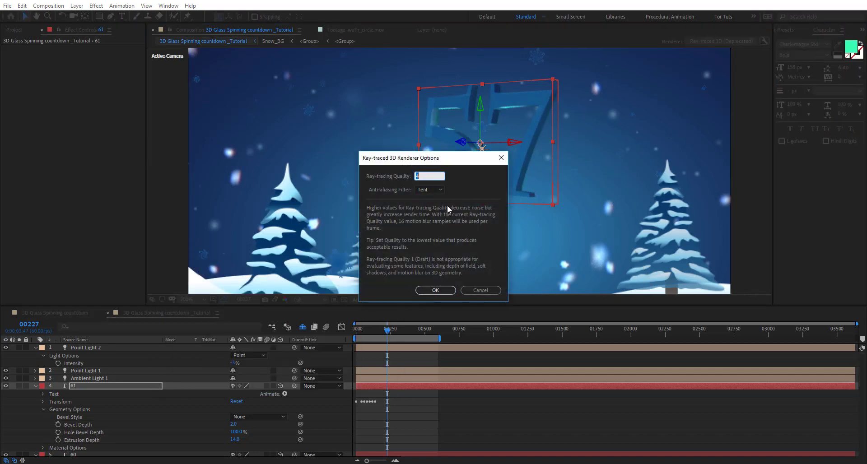
key("Return")
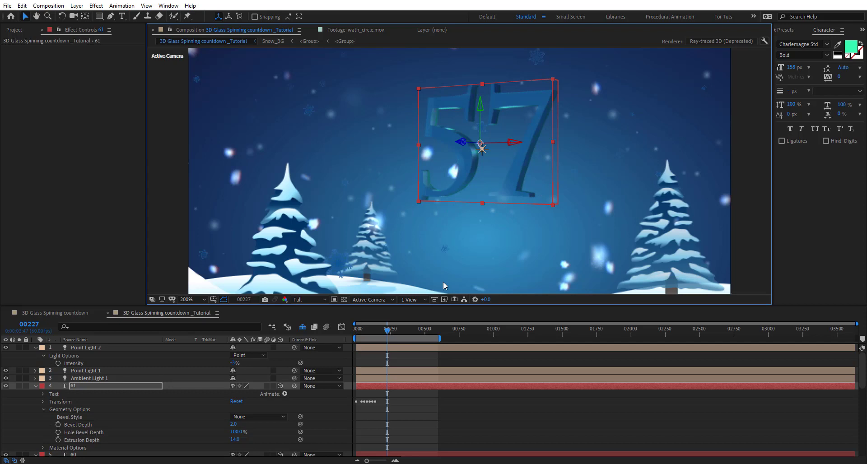
Move the current time to frame 253 and end the work area there for a shorter preview of the countdown
left_click(391, 331)
left_click_drag(391, 333, 400, 333)
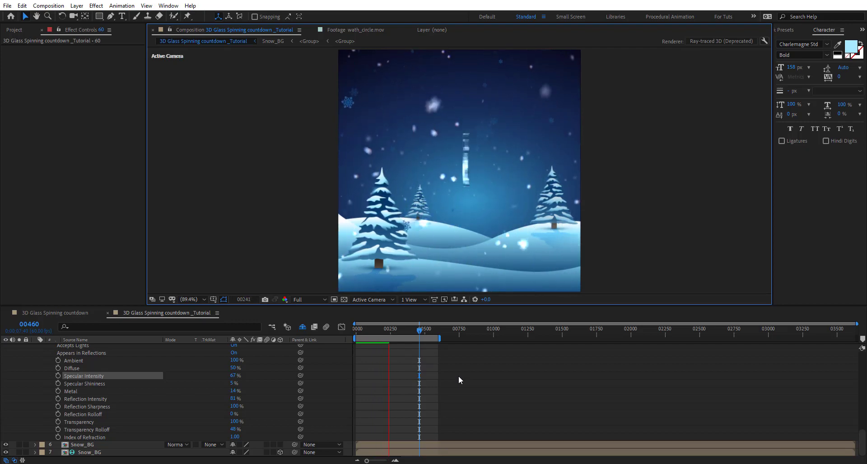
left_click(392, 331)
key("n")
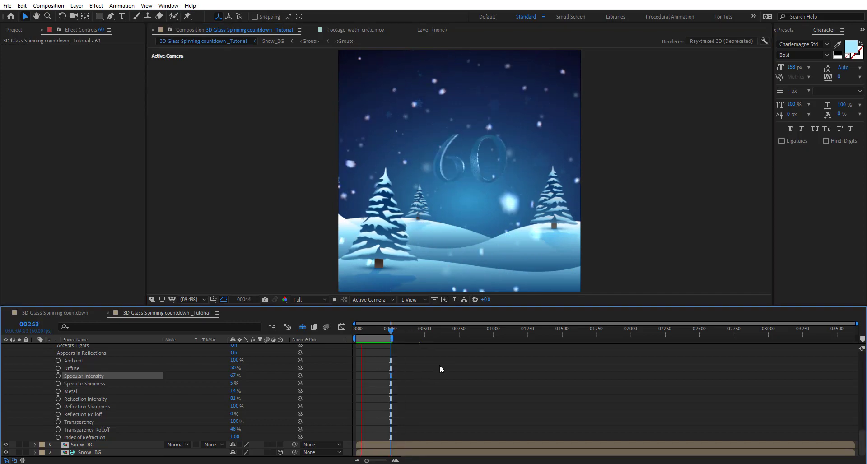